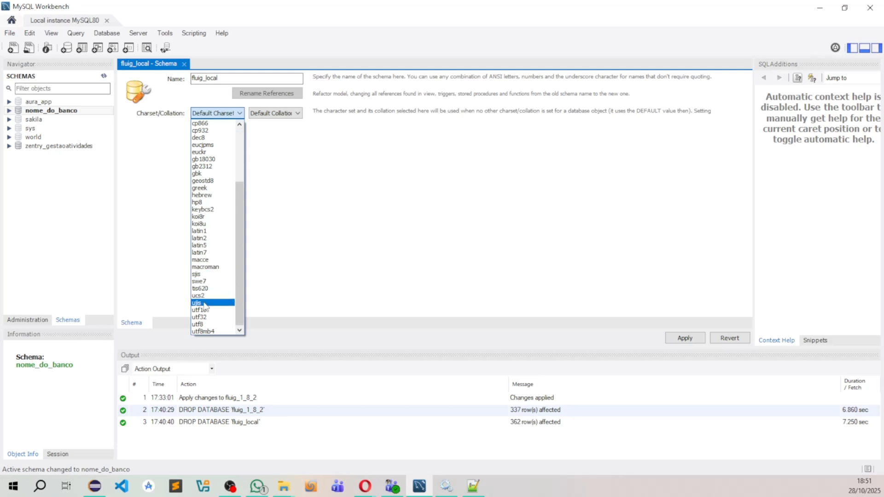
Step: Create the fluig_local schema with the utf8 charset and utf8_general_ci collation, apply the script, and expand the schema in the navigator
{"action": "left_click", "coordinate": [203, 324]}
{"action": "left_click", "coordinate": [263, 115]}
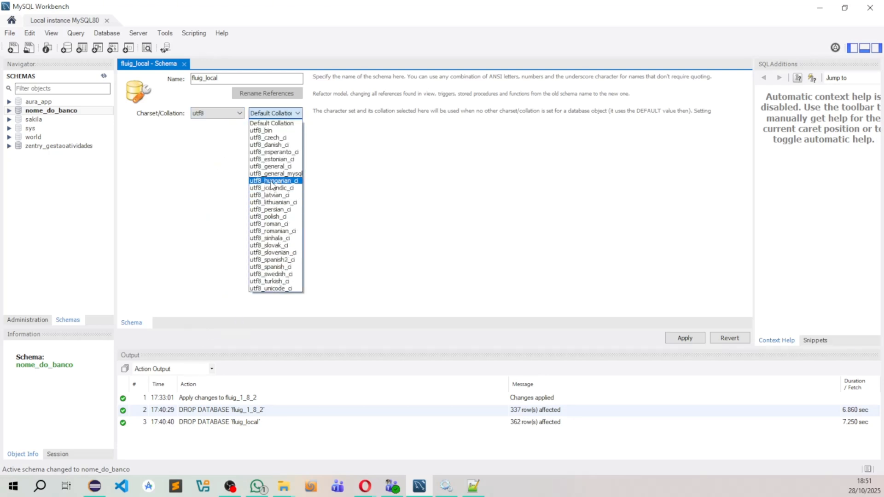
{"action": "left_click", "coordinate": [272, 167]}
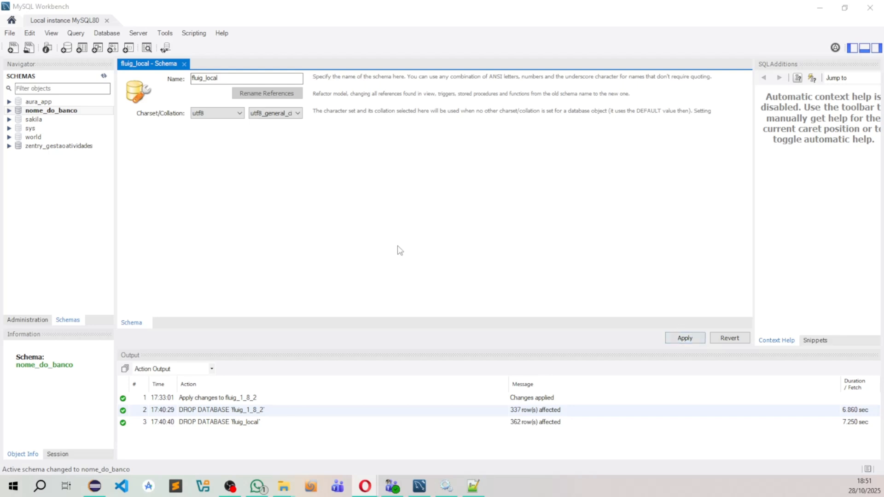
{"action": "left_click", "coordinate": [674, 338]}
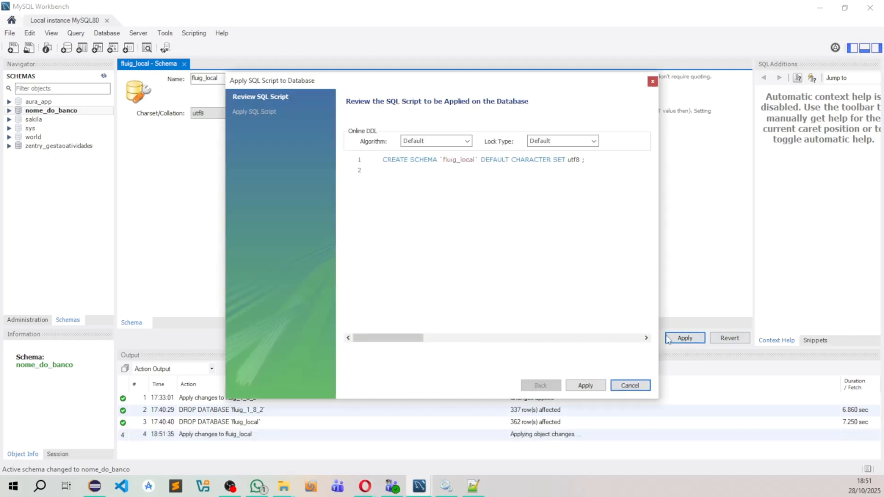
{"action": "left_click", "coordinate": [596, 388]}
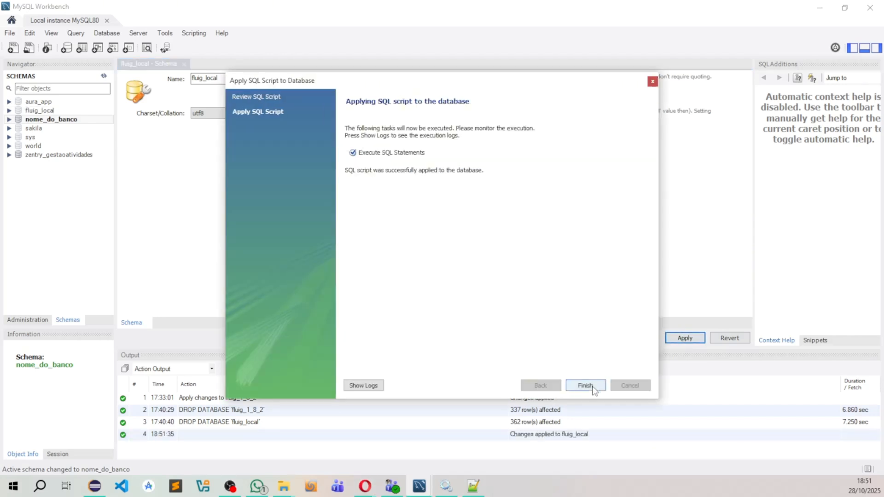
{"action": "left_click", "coordinate": [593, 390]}
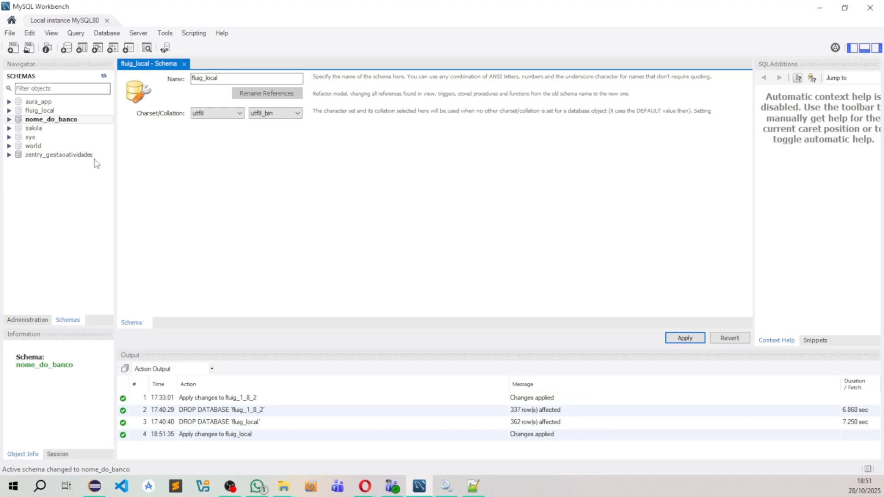
{"action": "left_click", "coordinate": [9, 110]}
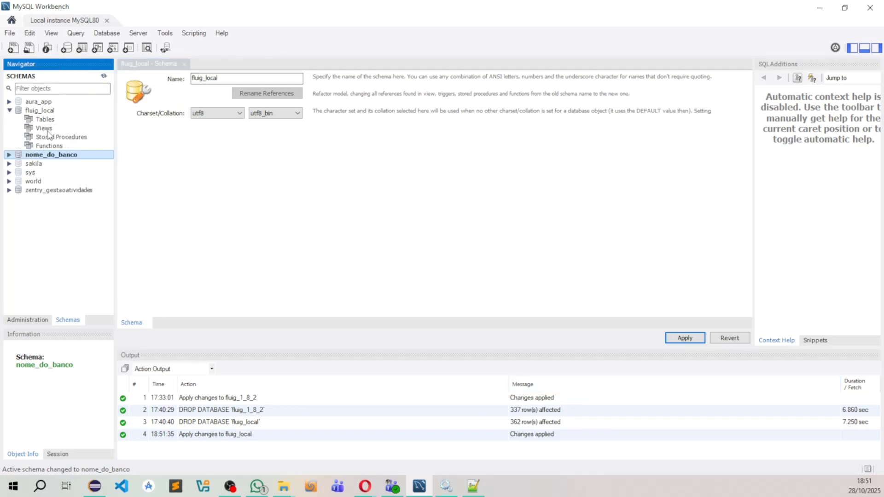
Step: Switch to File Explorer and run Fluig-Installer-64.exe from the OneDrive folder Documents\Fluig\FLUIG-1.8.2-250715-WIN64
{"action": "left_click", "coordinate": [284, 487]}
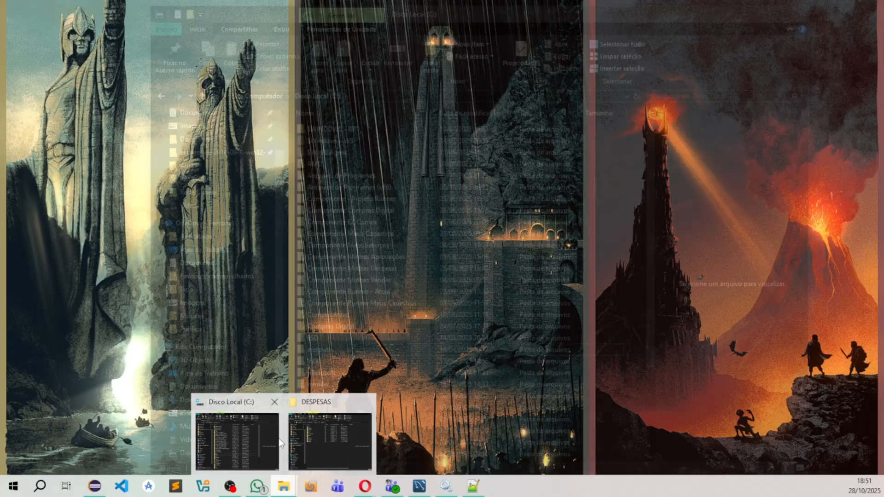
{"action": "left_click", "coordinate": [238, 440]}
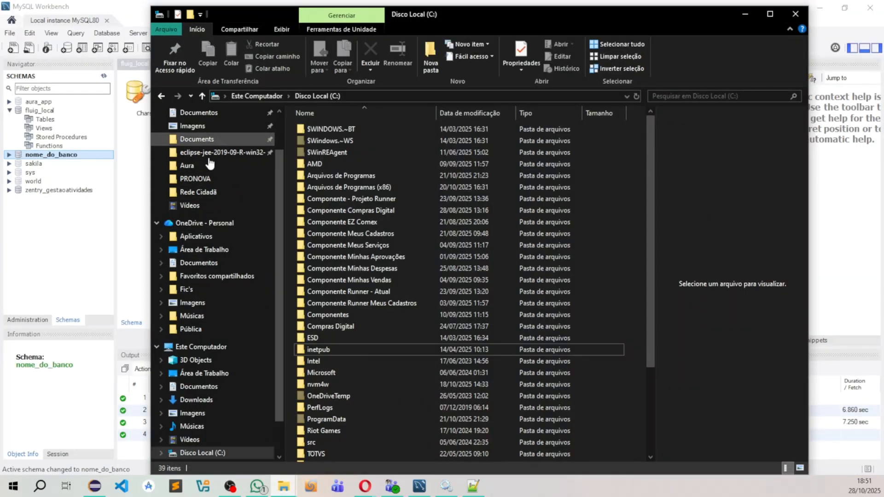
{"action": "left_click", "coordinate": [200, 264]}
{"action": "scroll", "coordinate": [331, 405], "scroll_direction": "down", "scroll_amount": 5}
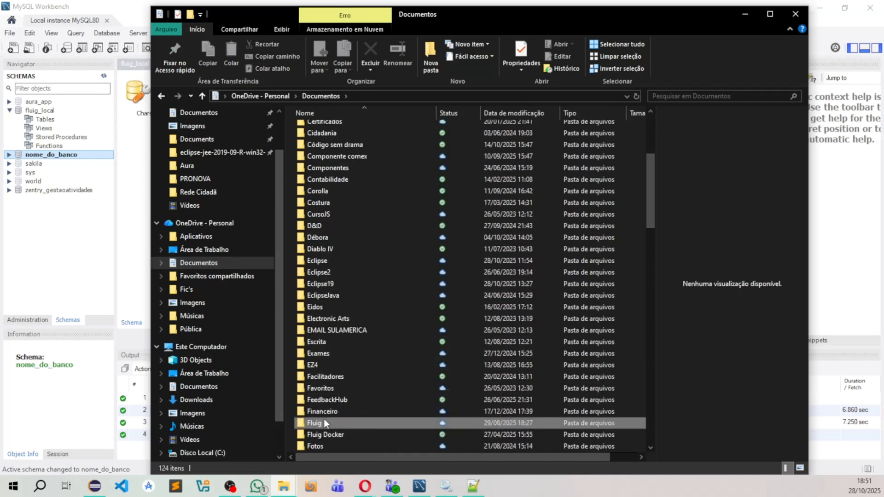
{"action": "double_click", "coordinate": [324, 422]}
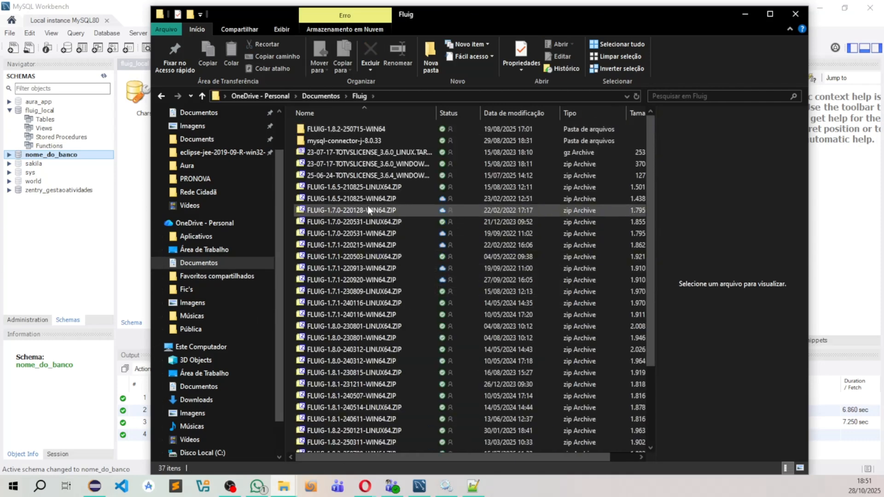
{"action": "mouse_move", "coordinate": [369, 210]}
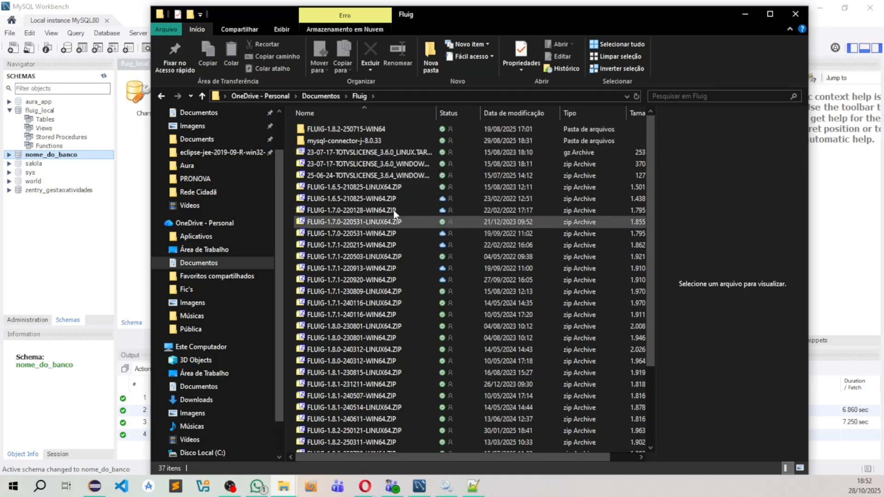
{"action": "double_click", "coordinate": [350, 131]}
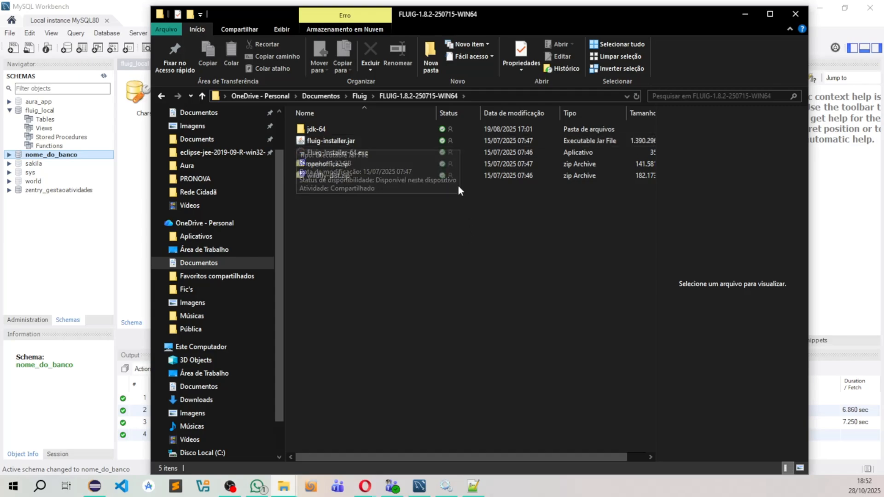
{"action": "double_click", "coordinate": [360, 152]}
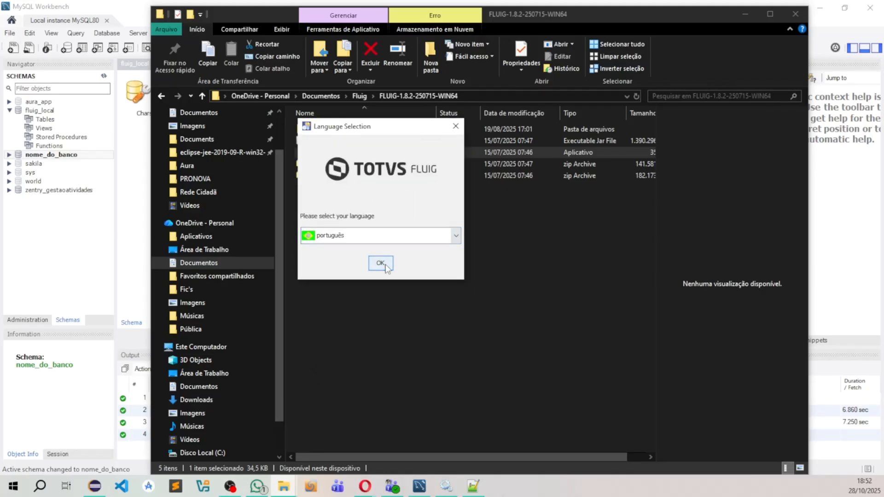
Step: Start the installer in português, accept the licence agreement, and proceed with the Instalar o TOTVS Fluig option
{"action": "left_click", "coordinate": [381, 264]}
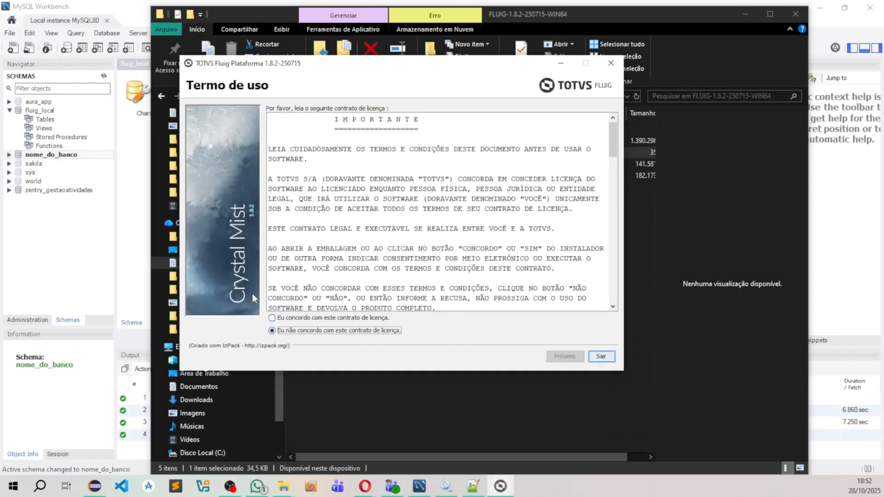
{"action": "left_click", "coordinate": [312, 319]}
{"action": "left_click", "coordinate": [565, 357]}
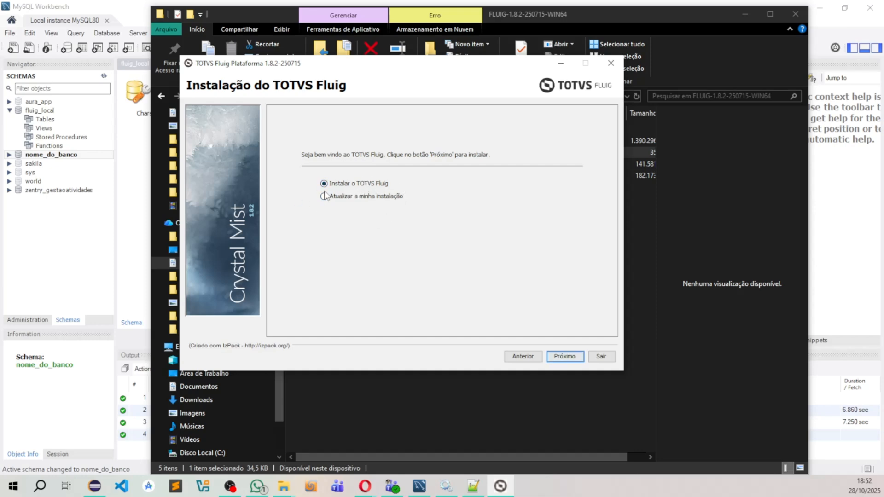
{"action": "left_click", "coordinate": [552, 357]}
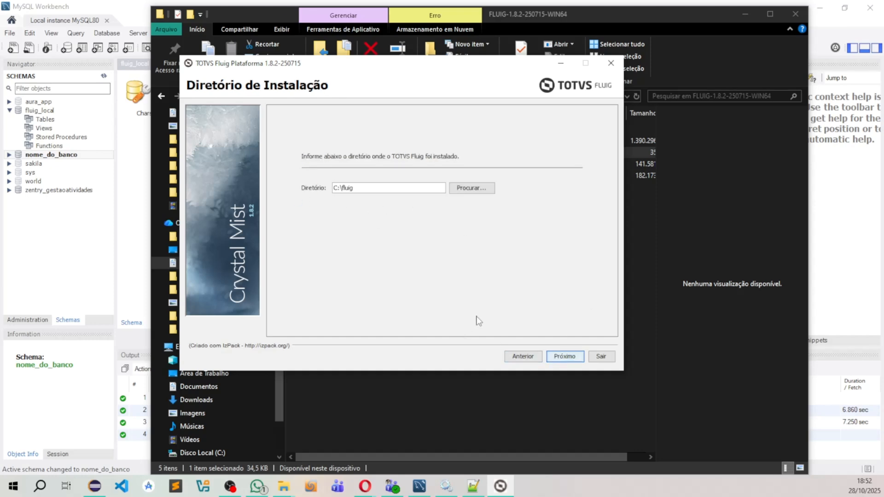
Step: Keep C:\fluig as the installation directory and agree to its creation
{"action": "left_click_drag", "start_coordinate": [356, 189], "coordinate": [291, 187]}
{"action": "left_click", "coordinate": [561, 358]}
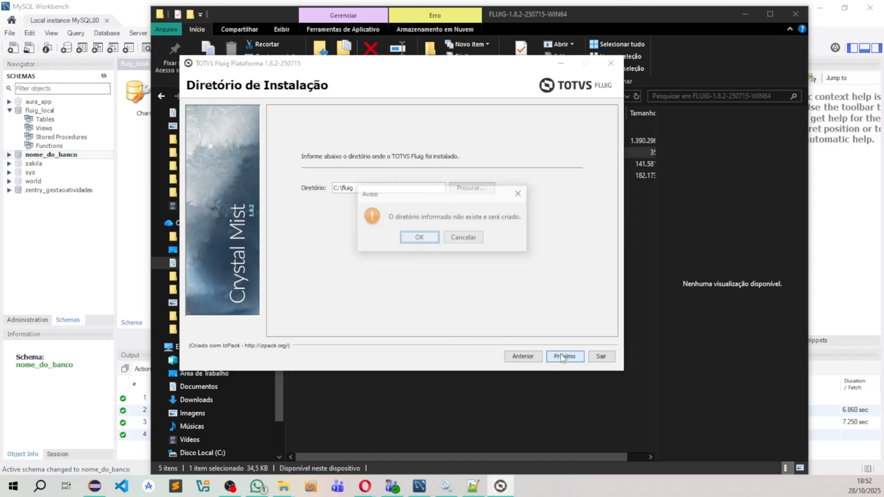
{"action": "left_click", "coordinate": [417, 238]}
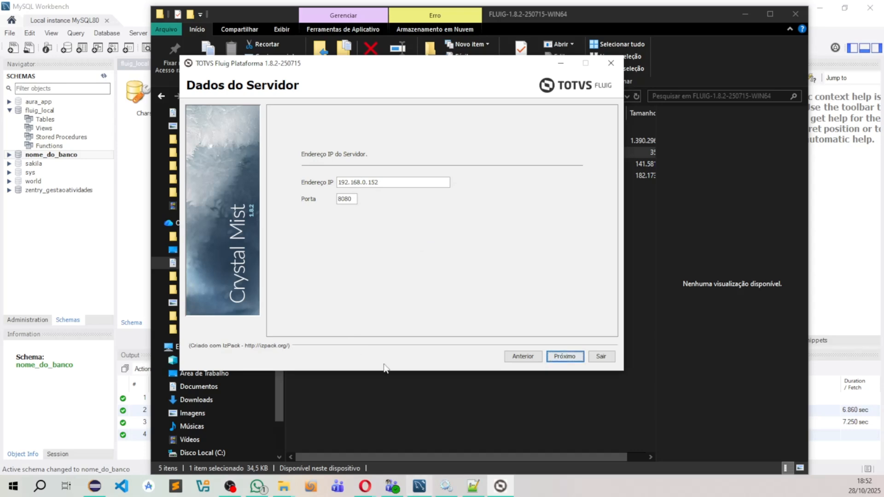
Step: Keep 192.168.0.152 as the server's IP address with port 8080 and continue to the database selection
{"action": "left_click_drag", "start_coordinate": [379, 183], "coordinate": [267, 176]}
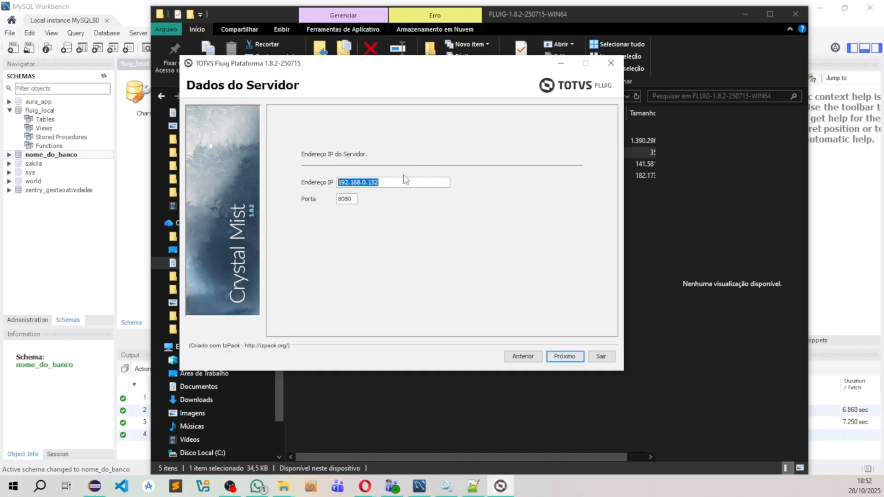
{"action": "left_click_drag", "start_coordinate": [386, 181], "coordinate": [312, 182]}
{"action": "left_click", "coordinate": [388, 186]}
{"action": "key", "text": "ctrl+a"}
{"action": "left_click", "coordinate": [568, 356]}
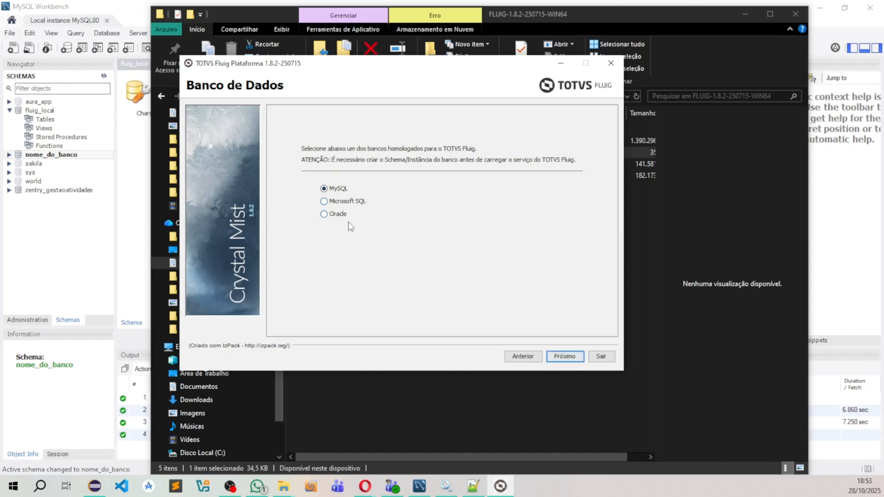
Step: Choose MySQL as the database and load the driver file mysql-connector-j-8.0.33.jar from the mysql-connector-j-8.0.33 folder in Documents\Fluig
{"action": "left_click", "coordinate": [566, 357]}
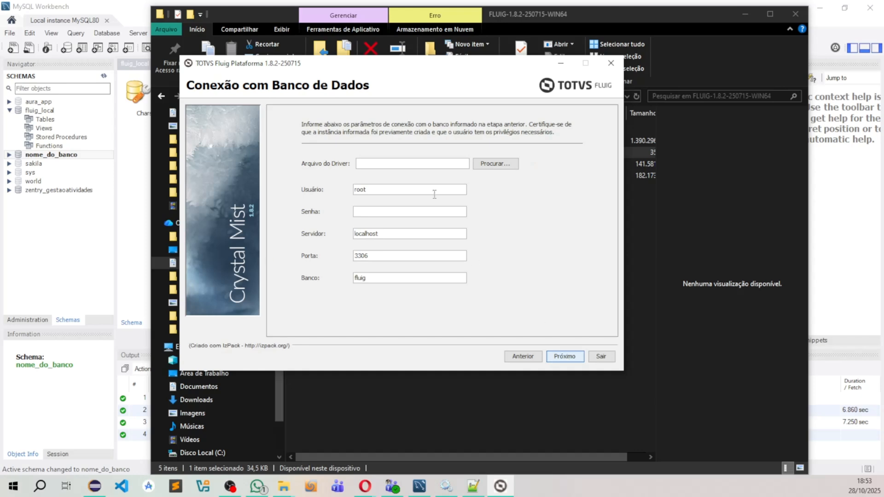
{"action": "left_click", "coordinate": [495, 165]}
{"action": "left_click_drag", "start_coordinate": [322, 289], "coordinate": [381, 294]}
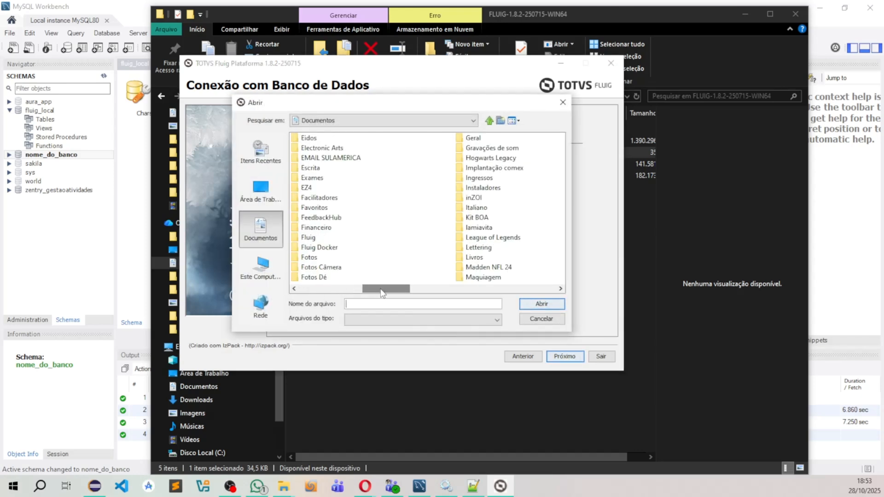
{"action": "double_click", "coordinate": [309, 238]}
{"action": "double_click", "coordinate": [325, 147]}
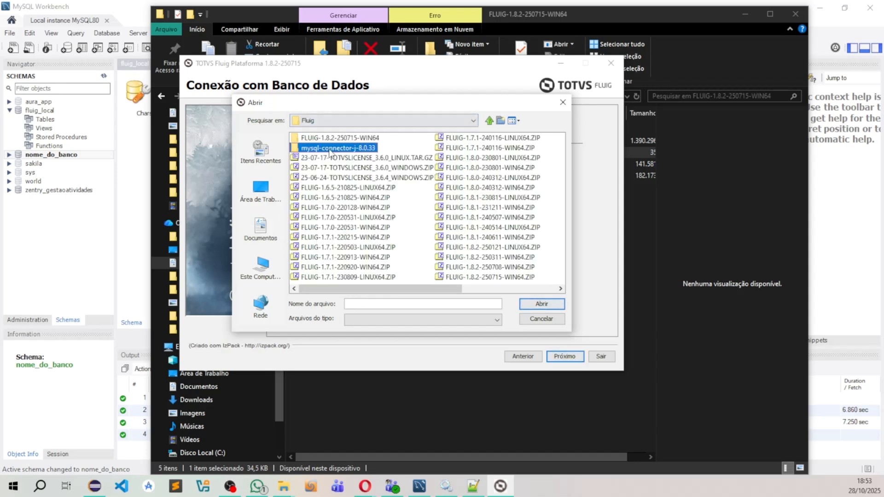
{"action": "double_click", "coordinate": [332, 198]}
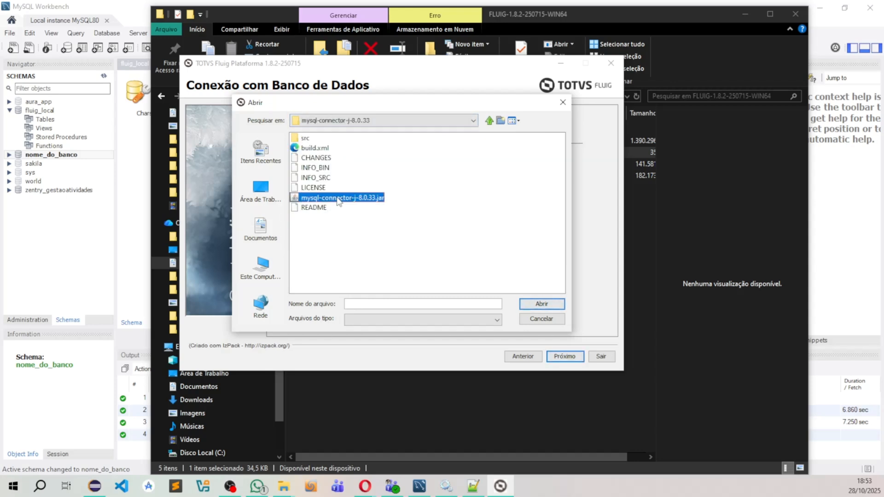
Step: Enter the database password, set the database name to fluig_local, and submit the connection with user root, server localhost and port 3306
{"action": "left_click", "coordinate": [386, 212]}
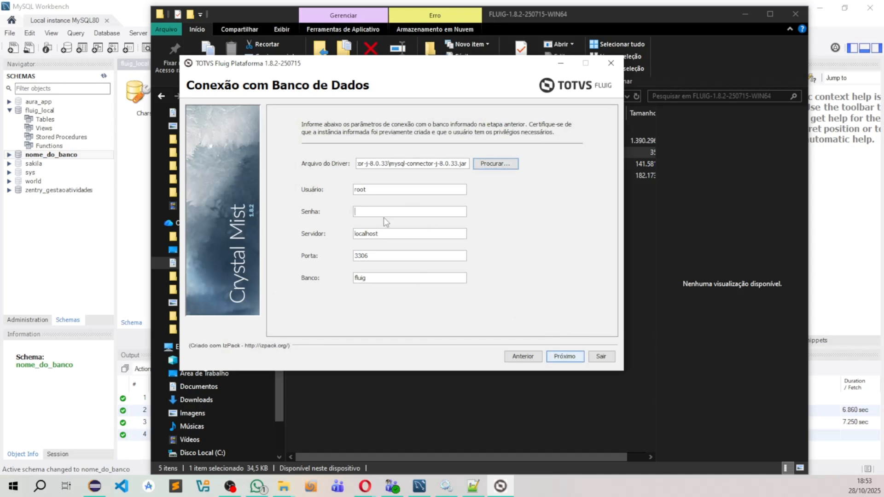
{"action": "type", "text": "••••••"}
{"action": "left_click", "coordinate": [387, 234]}
{"action": "double_click", "coordinate": [399, 234]}
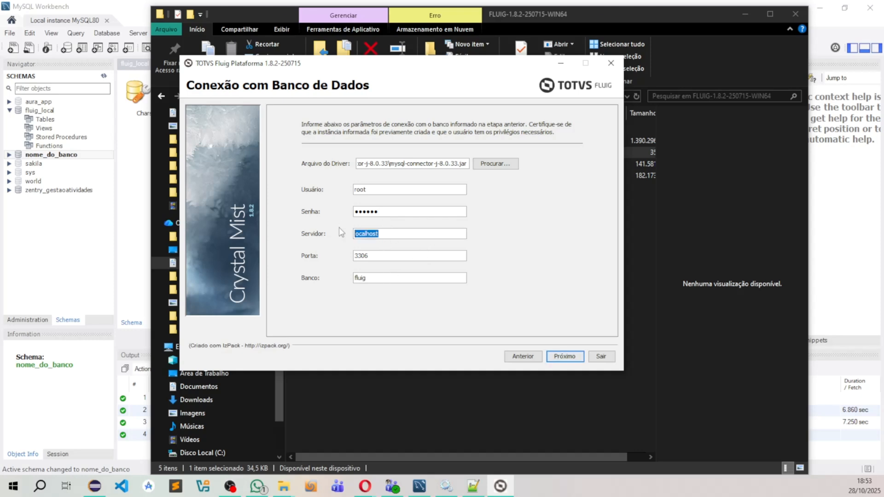
{"action": "left_click", "coordinate": [401, 239]}
{"action": "left_click", "coordinate": [384, 277]}
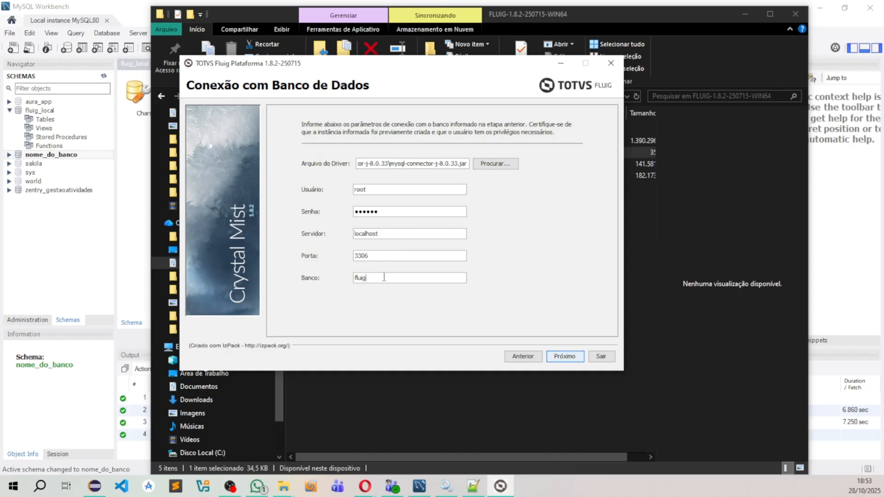
{"action": "type", "text": "_local"}
{"action": "left_click", "coordinate": [575, 359]}
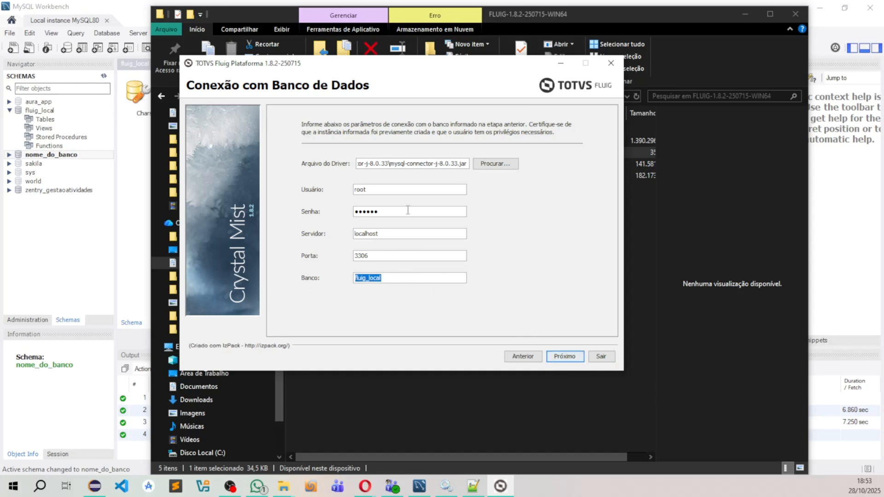
{"action": "left_click", "coordinate": [565, 356]}
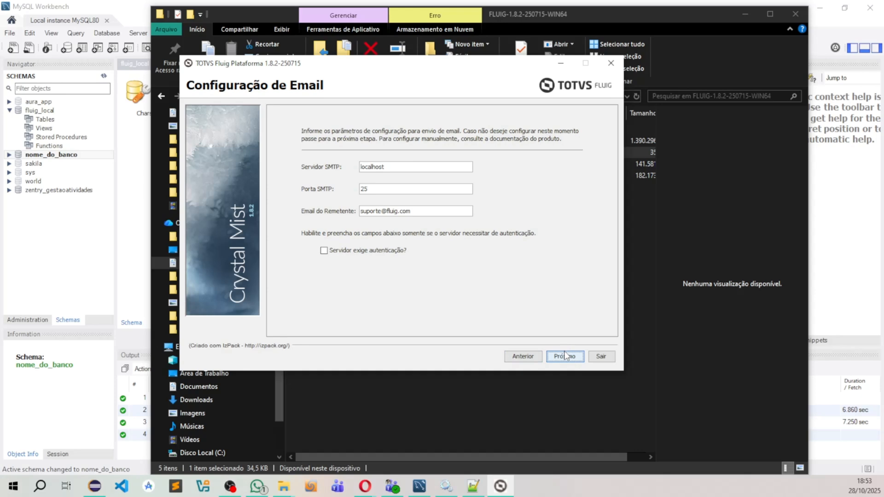
Step: Accept the default email, License Server, chat server and indexing server settings and start the server requirements check
{"action": "left_click", "coordinate": [568, 357]}
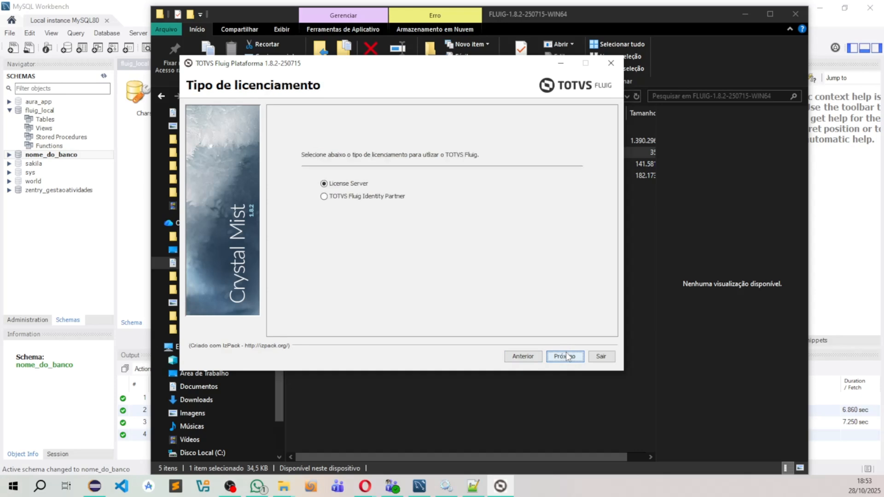
{"action": "left_click", "coordinate": [568, 357]}
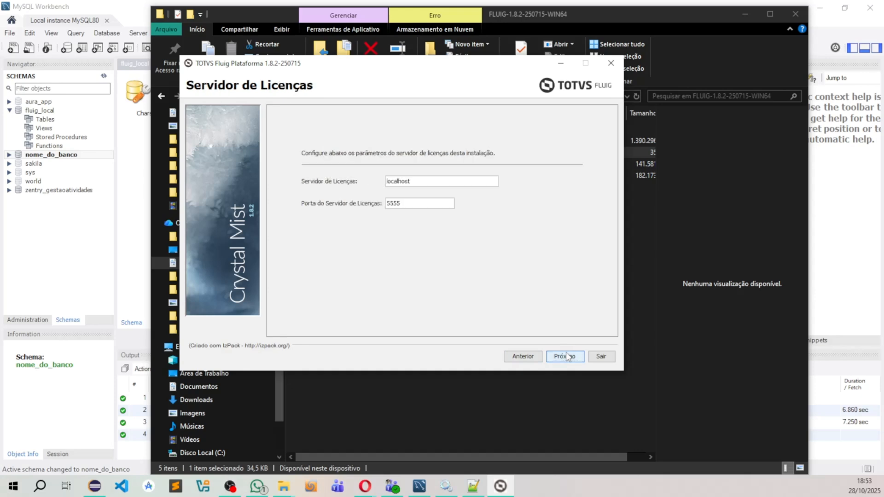
{"action": "left_click", "coordinate": [567, 357]}
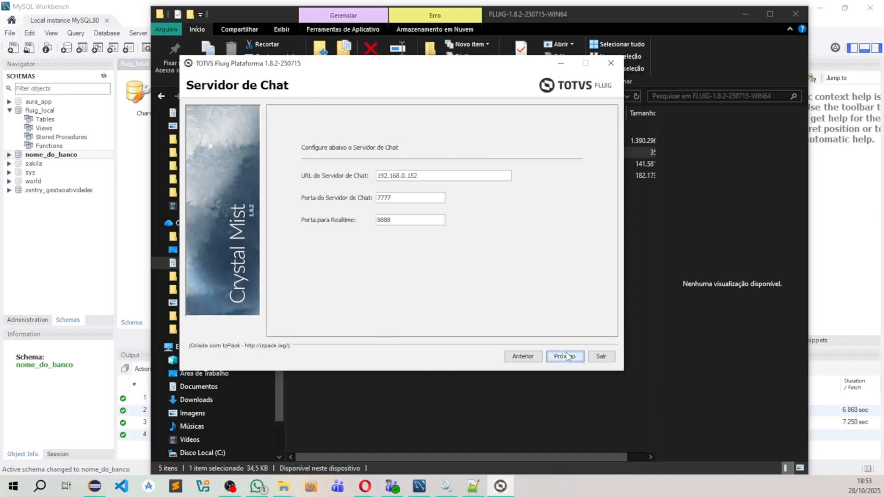
{"action": "left_click", "coordinate": [567, 356]}
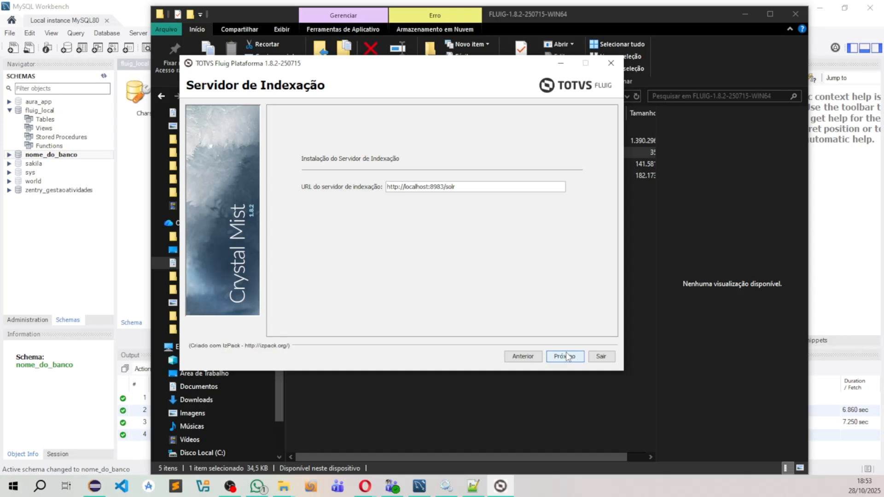
{"action": "left_click", "coordinate": [565, 357]}
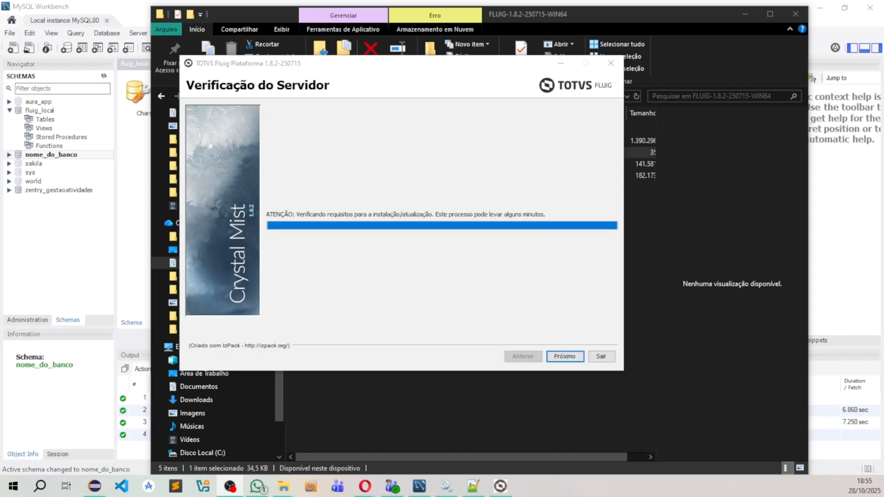
Step: Continue past the server check and install the preselected packages, including Servidor de tempo real and Servidor de indexação
{"action": "left_click", "coordinate": [570, 359]}
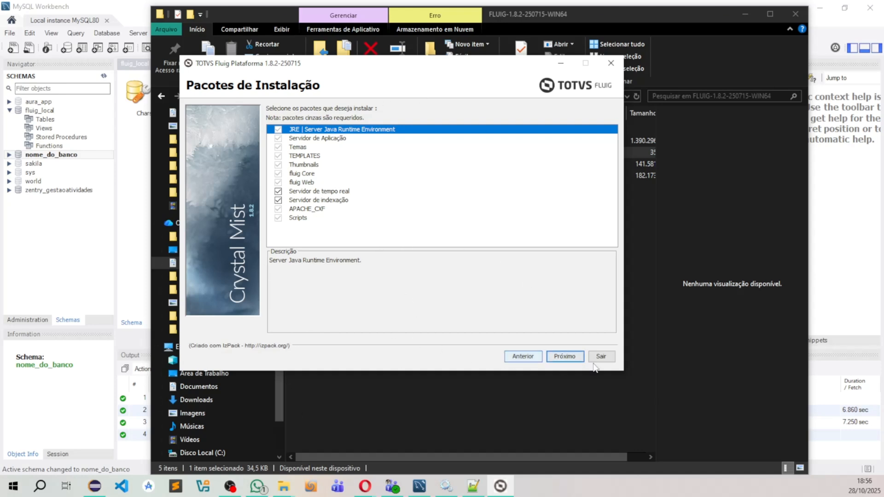
{"action": "left_click", "coordinate": [564, 357]}
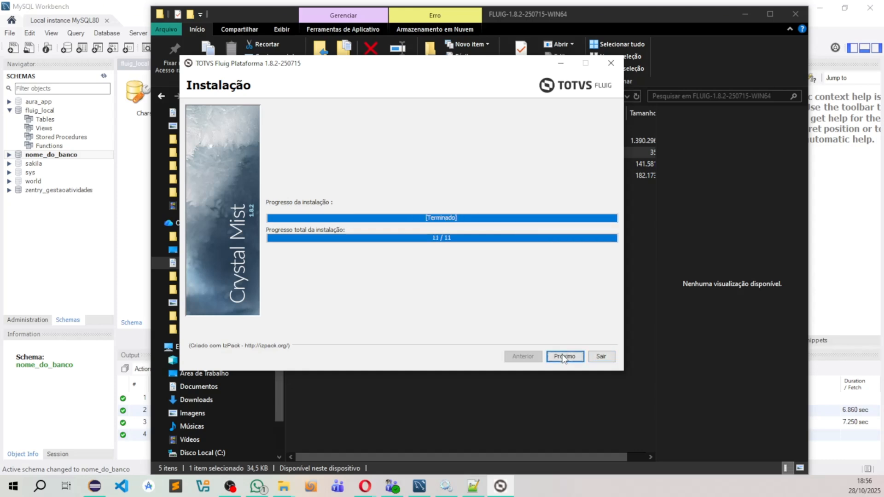
Step: Run the installer's external processes that register the services and finish the TOTVS Fluig installation
{"action": "left_click", "coordinate": [565, 356]}
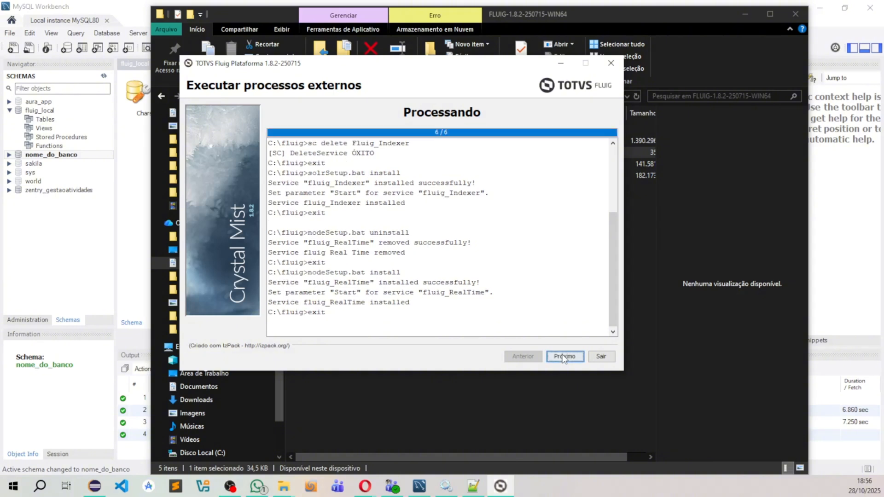
{"action": "left_click", "coordinate": [563, 358]}
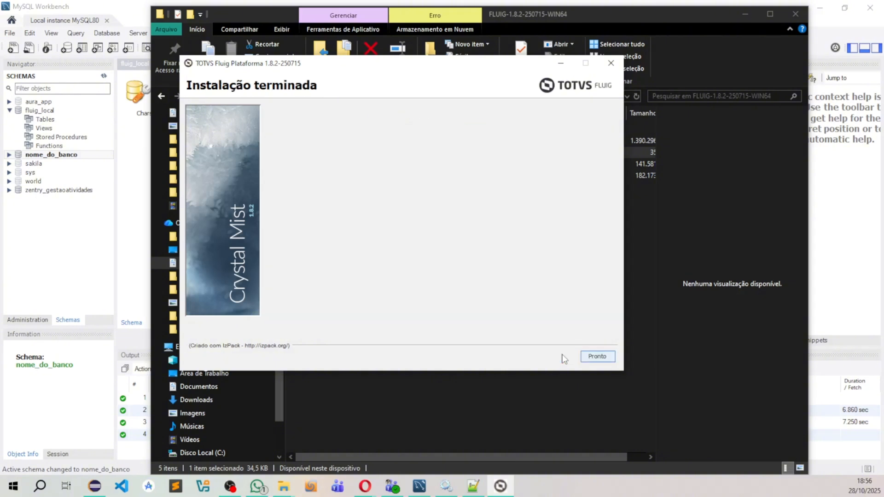
{"action": "left_click", "coordinate": [594, 357]}
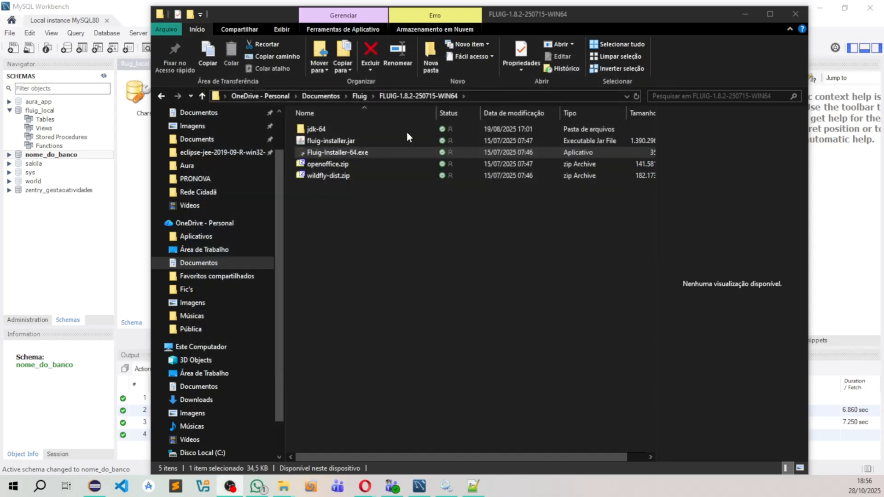
Step: Locate the installed fluig folder on Disco Local (C:) in File Explorer
{"action": "left_click", "coordinate": [201, 350]}
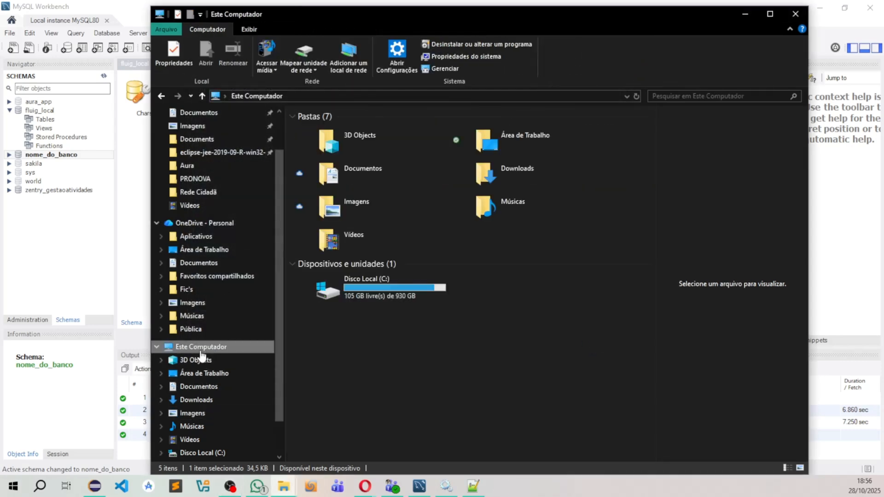
{"action": "double_click", "coordinate": [355, 298]}
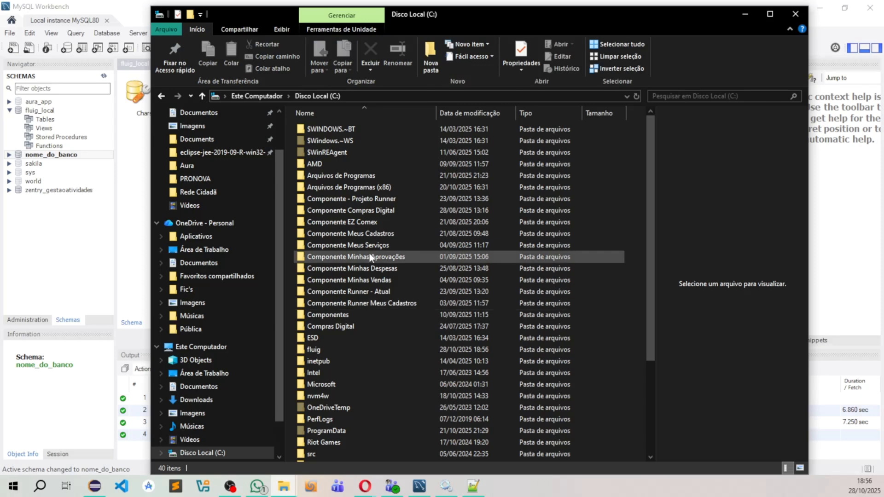
{"action": "left_click", "coordinate": [316, 350]}
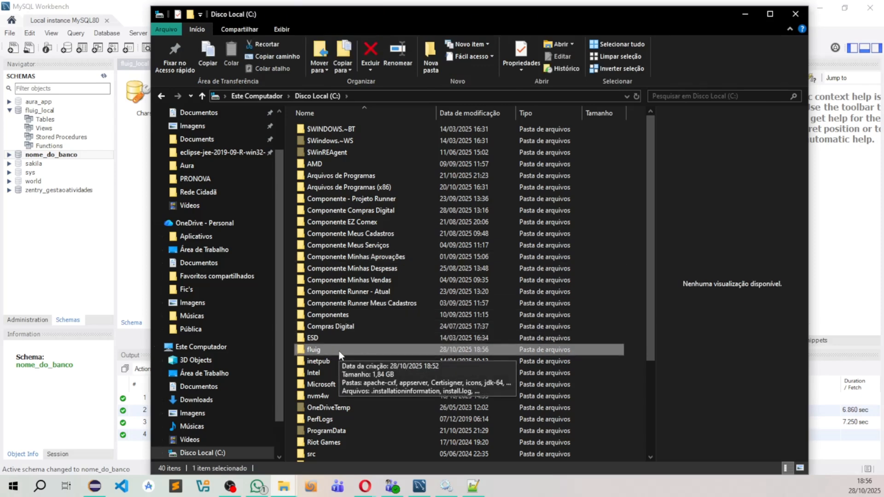
Step: Switch to the Windows Services manager, find the Fluig services and start fluig_Indexer
{"action": "left_click", "coordinate": [443, 491]}
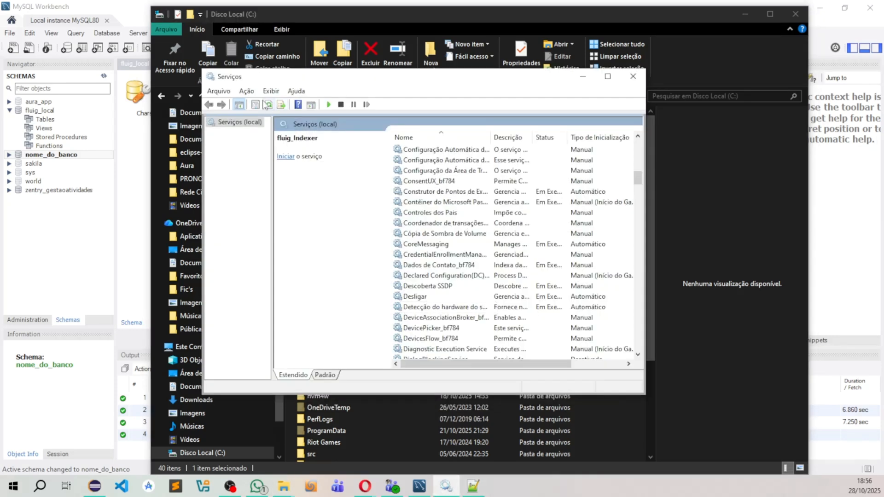
{"action": "left_click", "coordinate": [456, 192]}
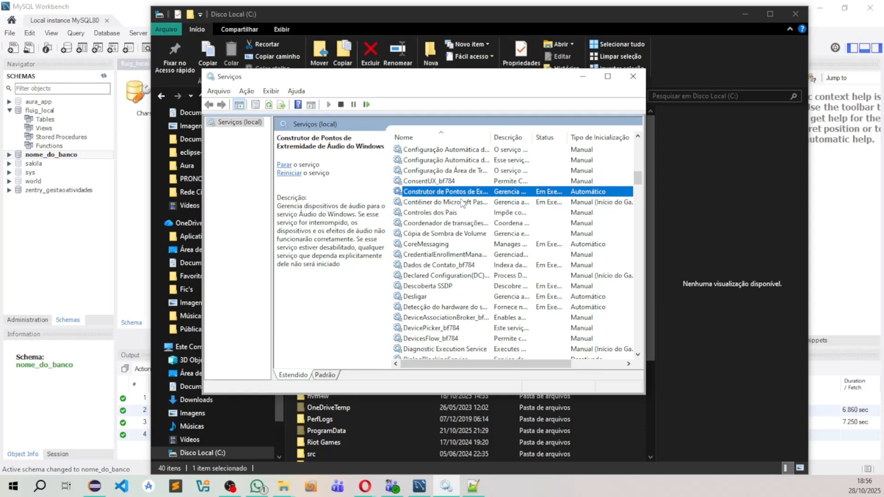
{"action": "key", "text": "f"}
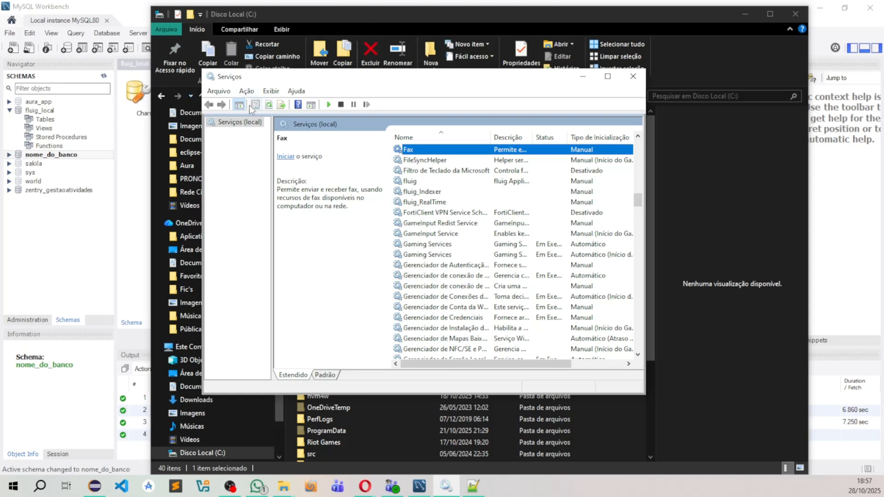
{"action": "left_click", "coordinate": [425, 193]}
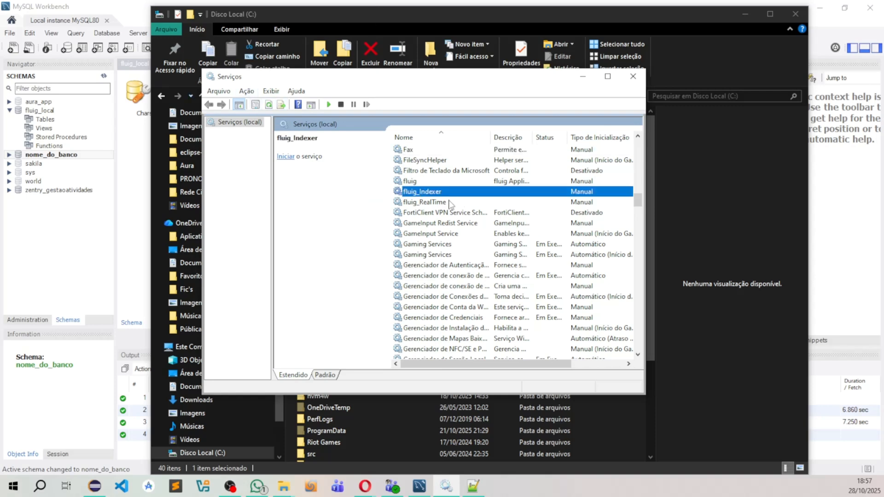
{"action": "right_click", "coordinate": [426, 193]}
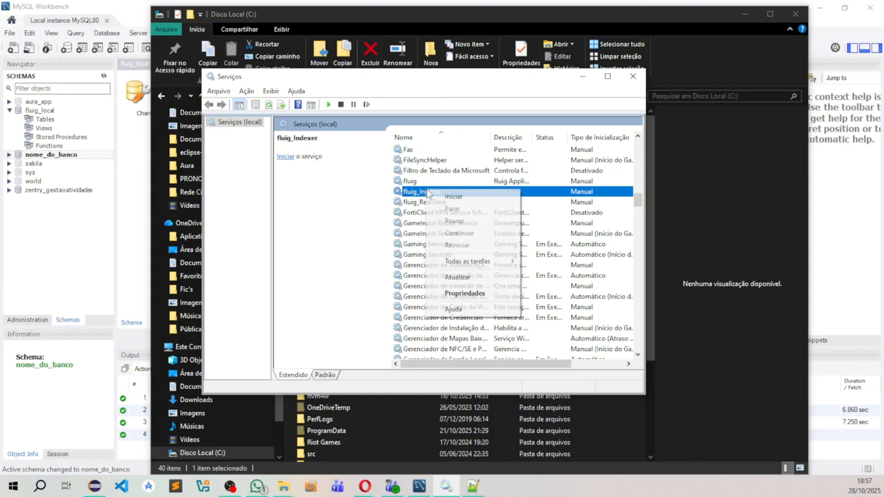
{"action": "left_click", "coordinate": [450, 194]}
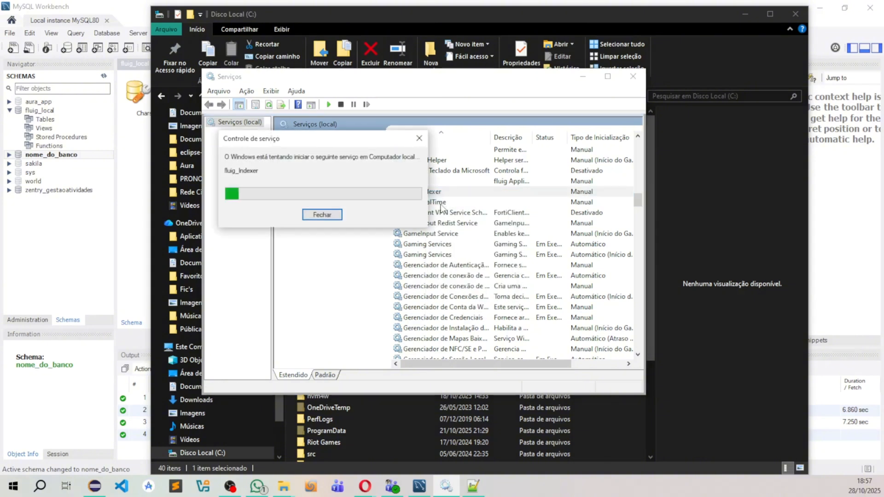
Step: Start the fluig_RealTime service, followed by the main fluig application server service
{"action": "right_click", "coordinate": [458, 201]}
{"action": "left_click", "coordinate": [469, 210]}
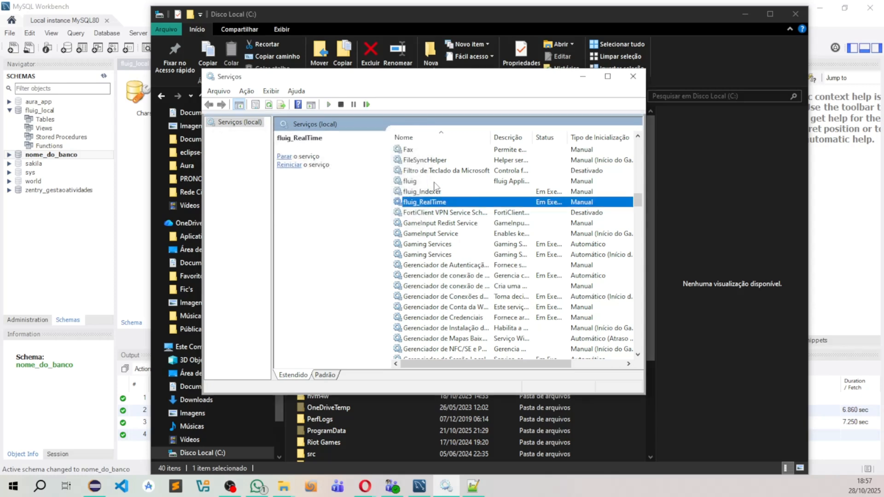
{"action": "right_click", "coordinate": [436, 182]}
{"action": "left_click", "coordinate": [454, 190]}
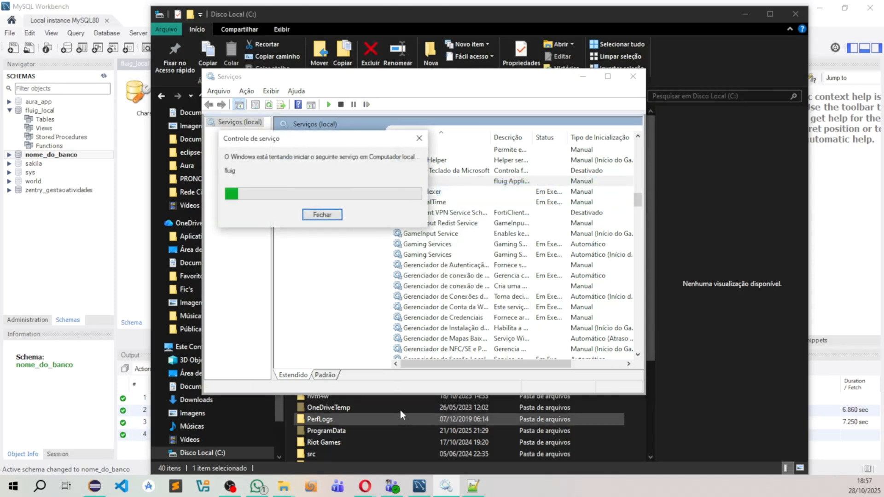
Step: Switch to Opera and reload 192.168.0.152:8080 until the Fluig login page loads
{"action": "left_click", "coordinate": [365, 486]}
{"action": "left_click", "coordinate": [461, 433]}
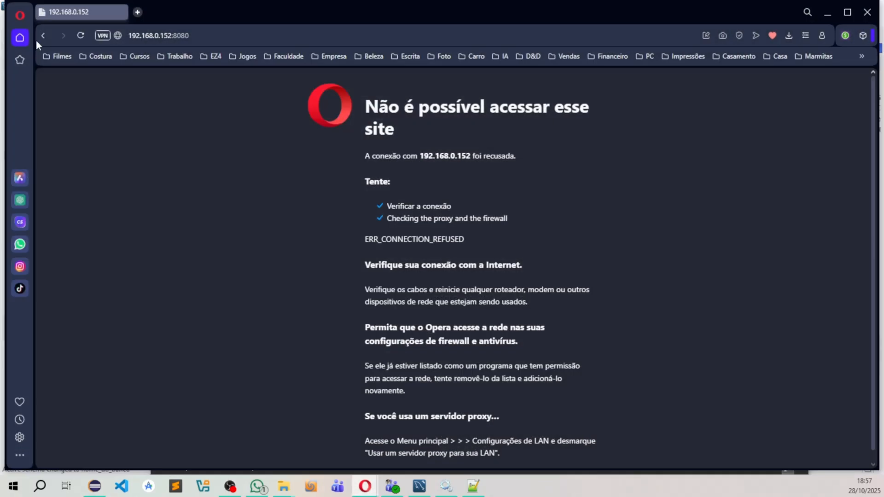
{"action": "left_click_drag", "start_coordinate": [169, 35], "coordinate": [118, 31]}
{"action": "left_click", "coordinate": [162, 119]}
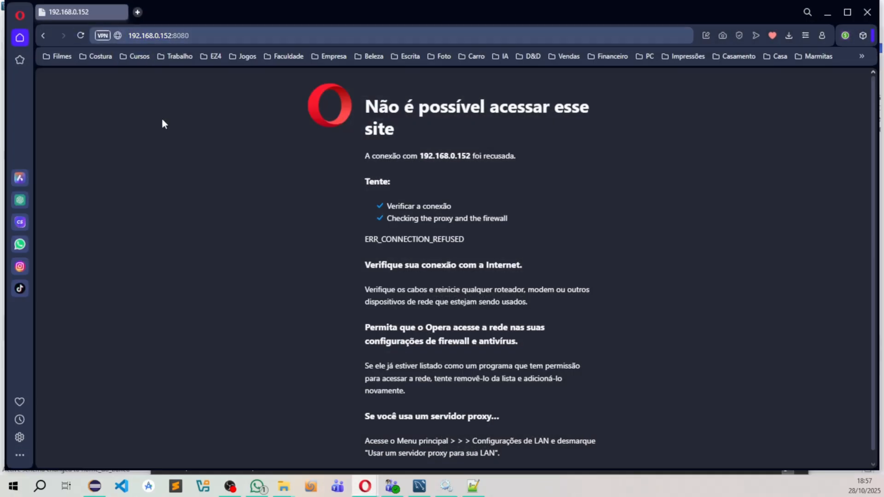
{"action": "left_click", "coordinate": [82, 41]}
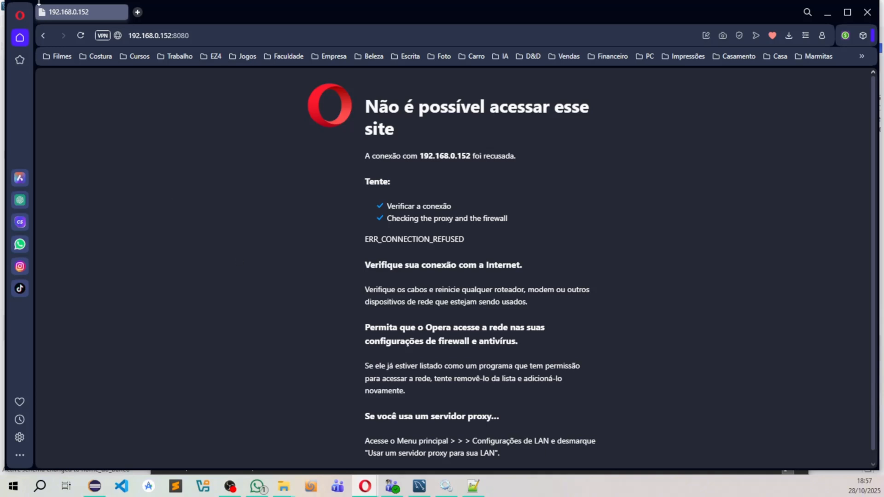
{"action": "left_click", "coordinate": [84, 38]}
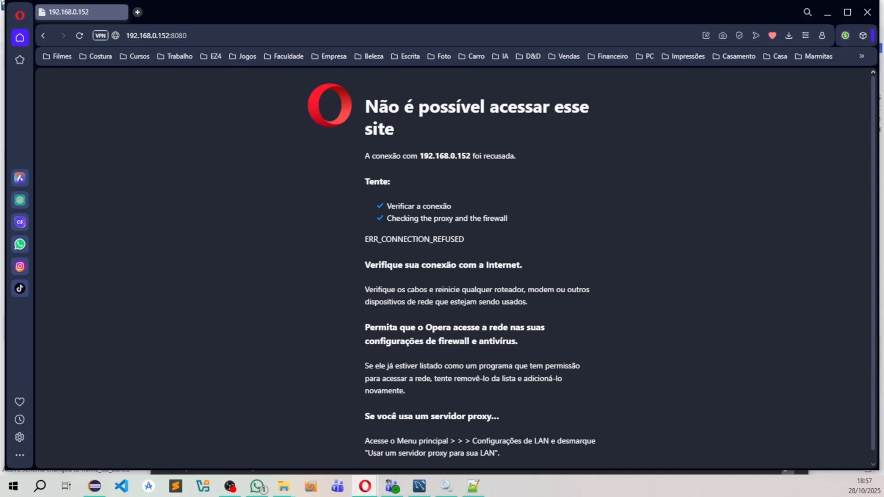
{"action": "left_click", "coordinate": [77, 39]}
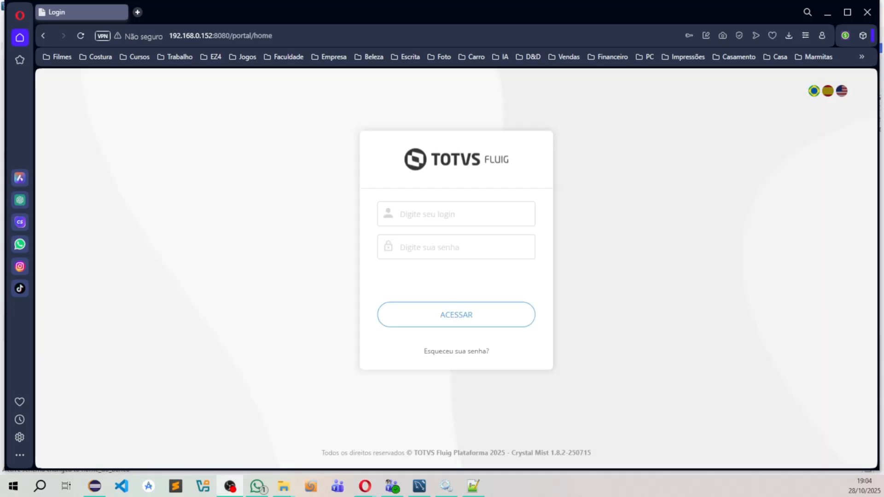
Step: Sign in as wcmadmin with the account password, without saving it in the browser, and choose Modo Demonstração for licensing
{"action": "left_click", "coordinate": [450, 215]}
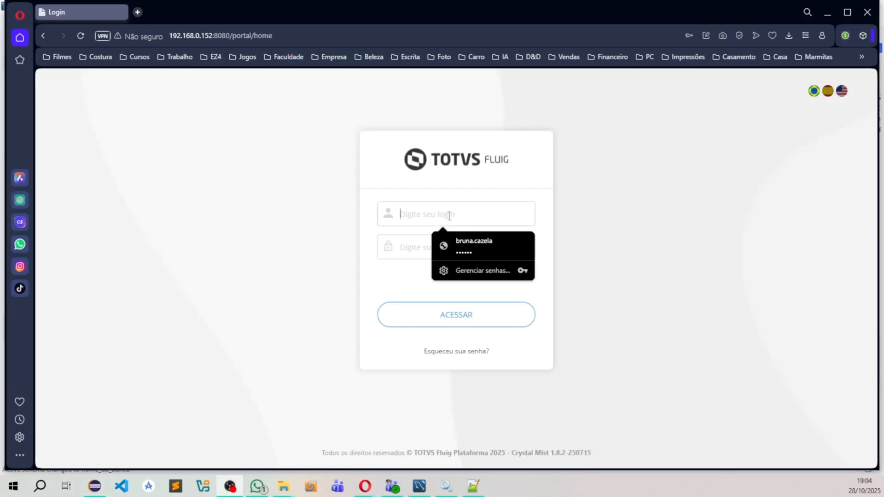
{"action": "type", "text": "wcmad"}
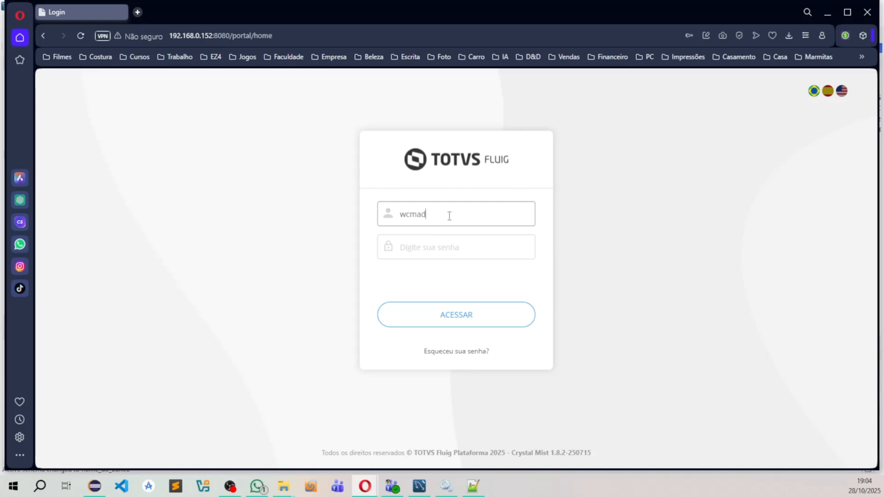
{"action": "type", "text": "min"}
{"action": "key", "text": "Tab"}
{"action": "type", "text": "**"}
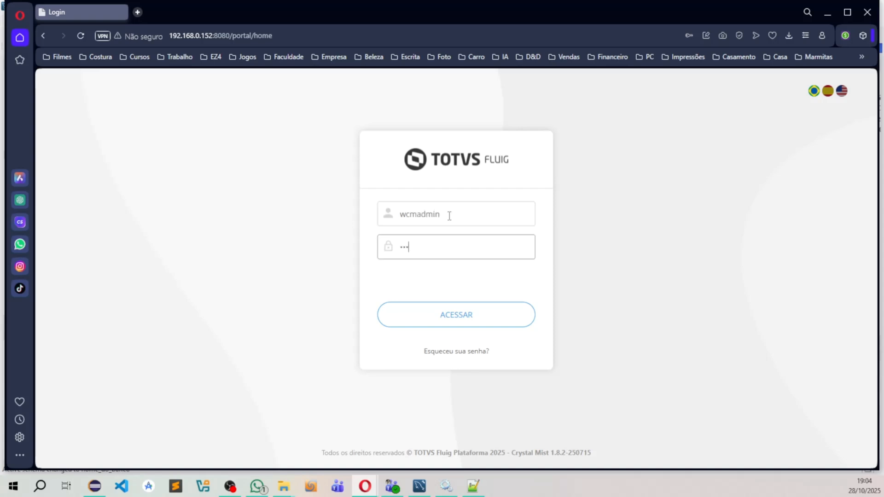
{"action": "type", "text": "*"}
{"action": "key", "text": "Return"}
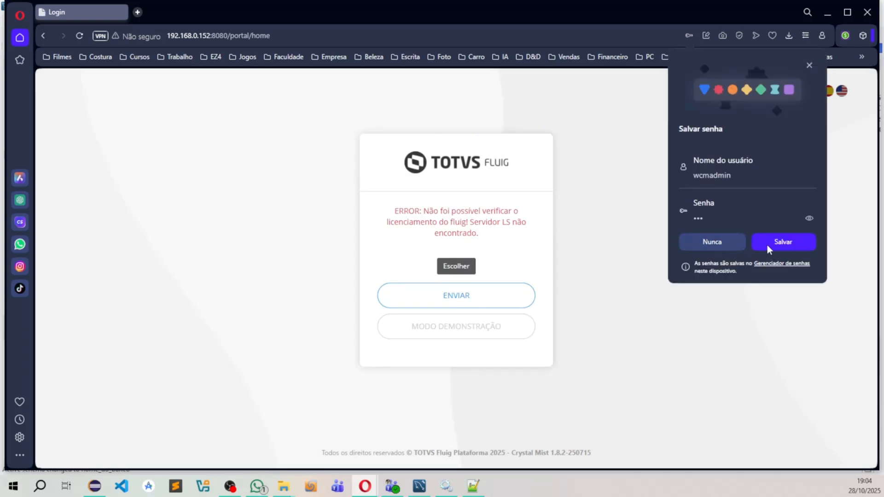
{"action": "left_click", "coordinate": [809, 66]}
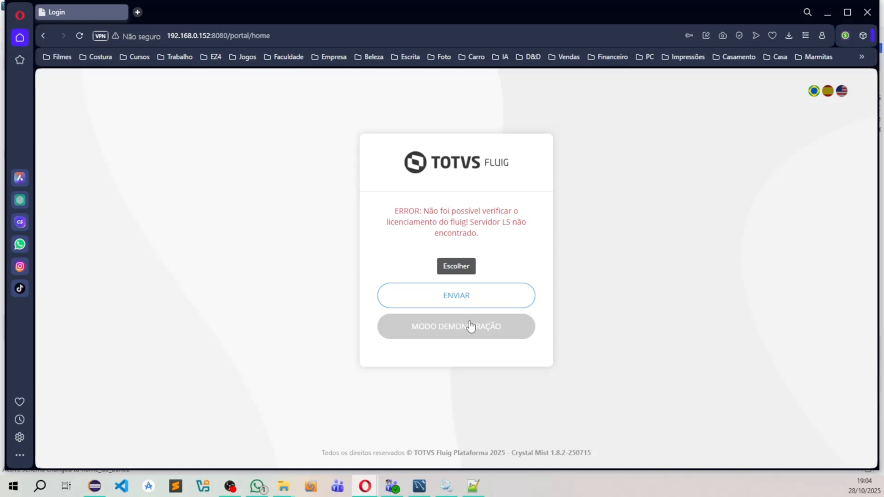
{"action": "left_click", "coordinate": [470, 326]}
Step: Sign in again as wcmadmin with the account password to reach the Painel de Controle
{"action": "left_click", "coordinate": [462, 217]}
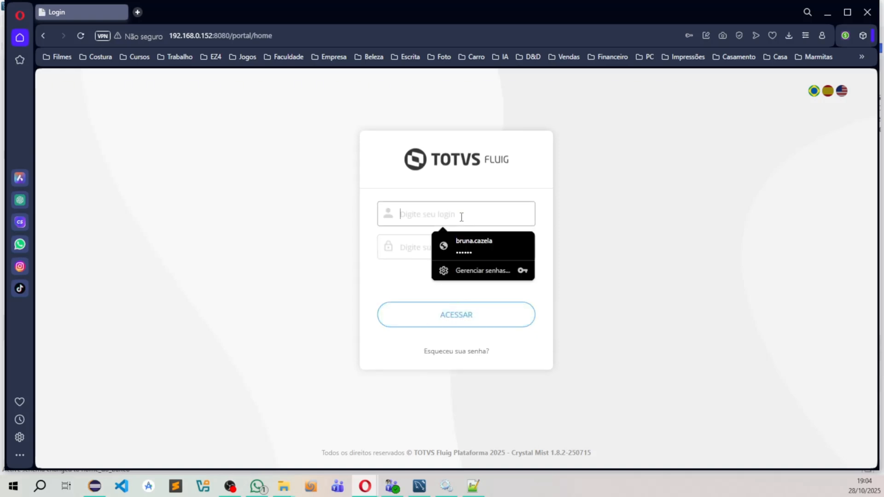
{"action": "type", "text": "wcmadmin"}
{"action": "key", "text": "Tab"}
{"action": "type", "text": "adm"}
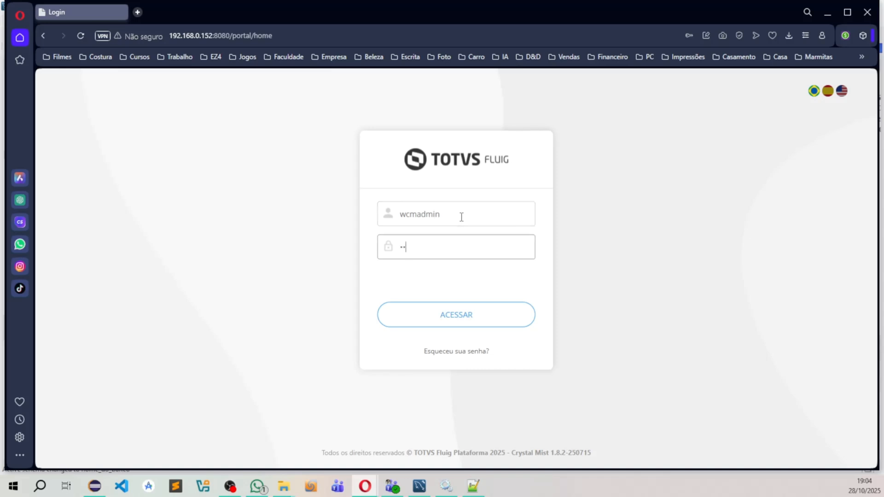
{"action": "key", "text": "Return"}
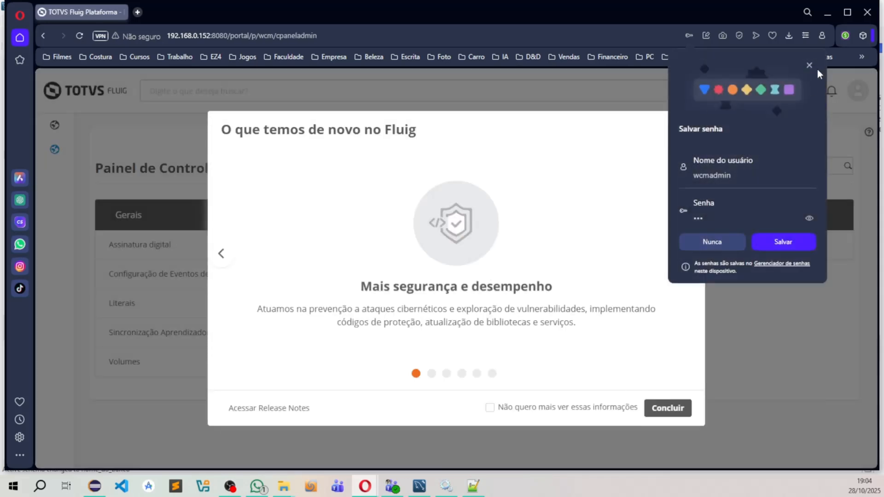
Step: Dismiss the Fluig news window and the Alterar Senha prompt without changing the password
{"action": "left_click", "coordinate": [809, 65]}
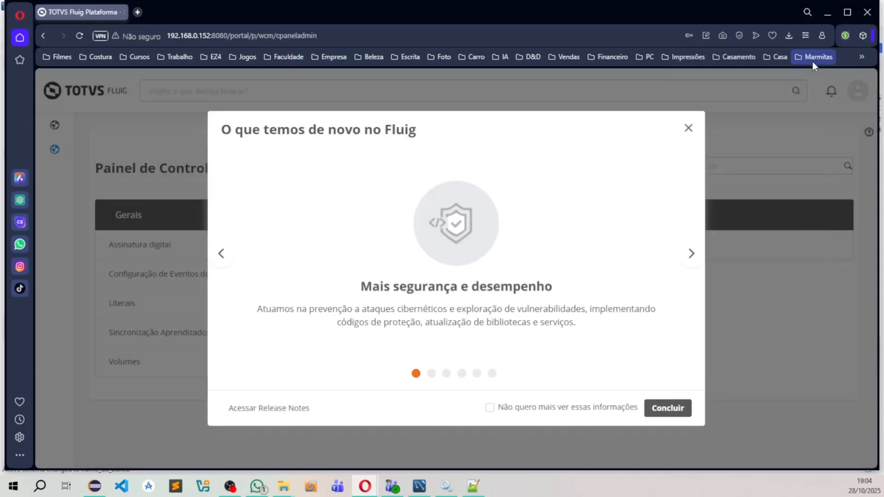
{"action": "left_click", "coordinate": [688, 130]}
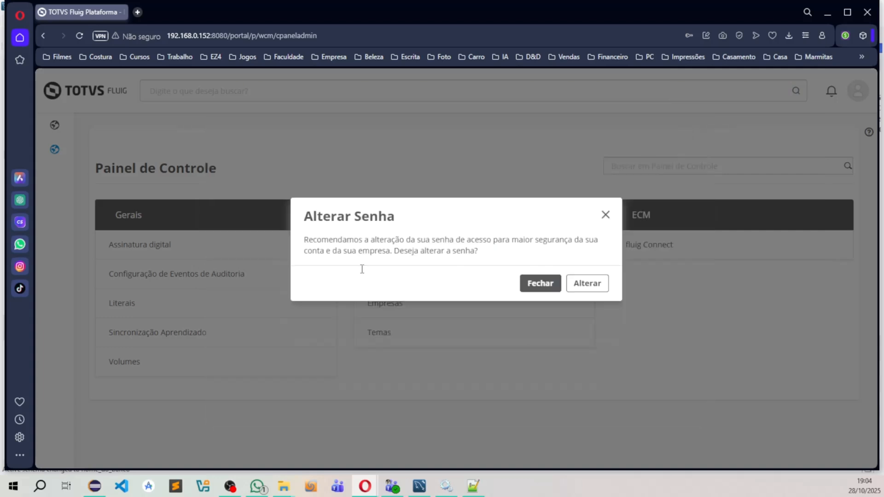
{"action": "left_click", "coordinate": [539, 283]}
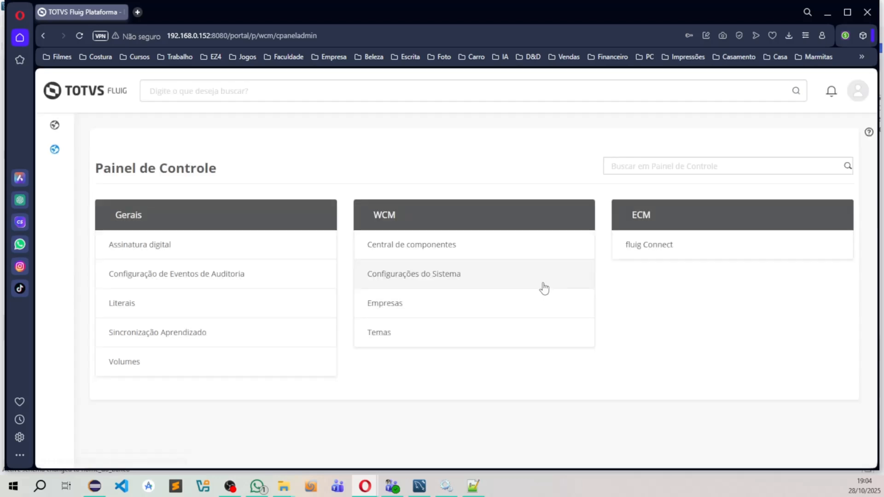
Step: Open the WCM Configurações do Sistema, dismiss Status do Servidor, and examine the portal's protocol and domain settings
{"action": "left_click", "coordinate": [426, 275]}
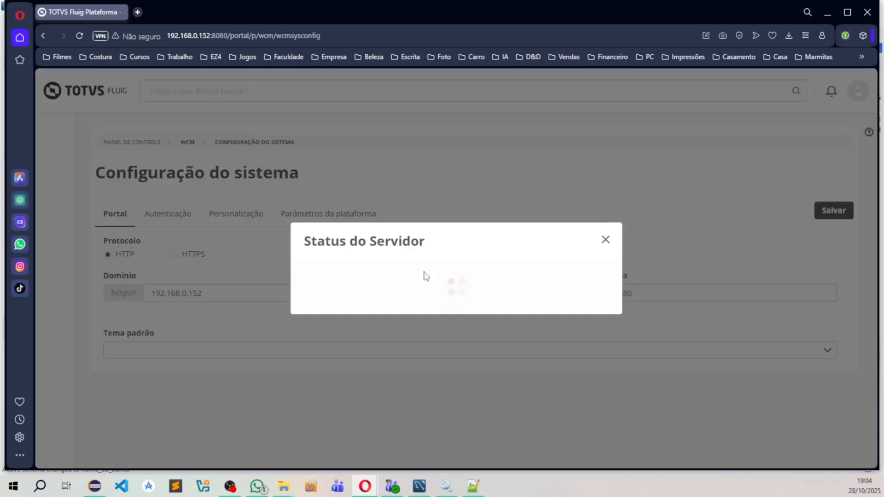
{"action": "left_click", "coordinate": [603, 230]}
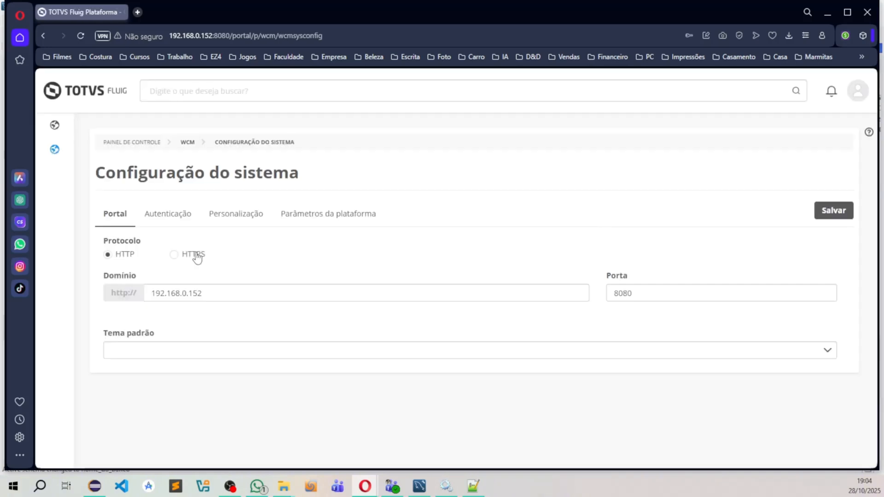
{"action": "left_click", "coordinate": [161, 290]}
{"action": "left_click", "coordinate": [182, 271]}
{"action": "left_click_drag", "start_coordinate": [206, 294], "coordinate": [150, 298]}
{"action": "left_click", "coordinate": [248, 324]}
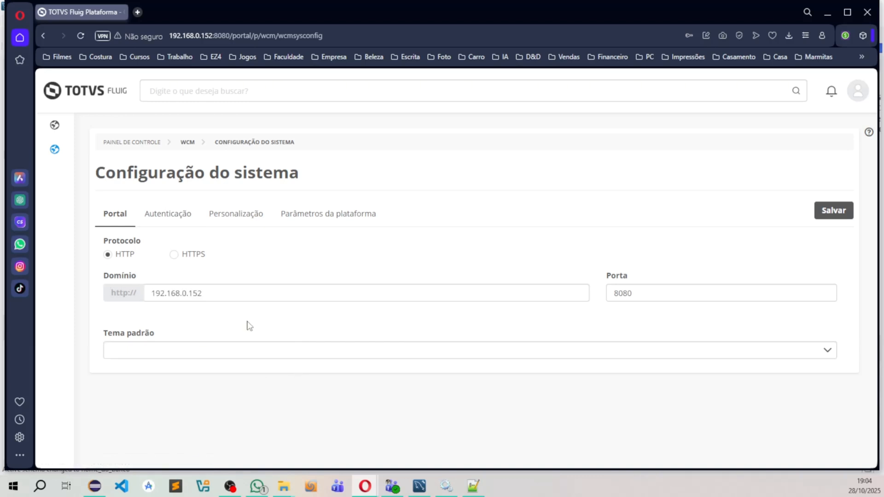
Step: Examine the Autenticação, Personalização and Parâmetros da plataforma sections of the system configuration
{"action": "left_click", "coordinate": [182, 218]}
{"action": "left_click", "coordinate": [244, 214]}
{"action": "left_click", "coordinate": [328, 214]}
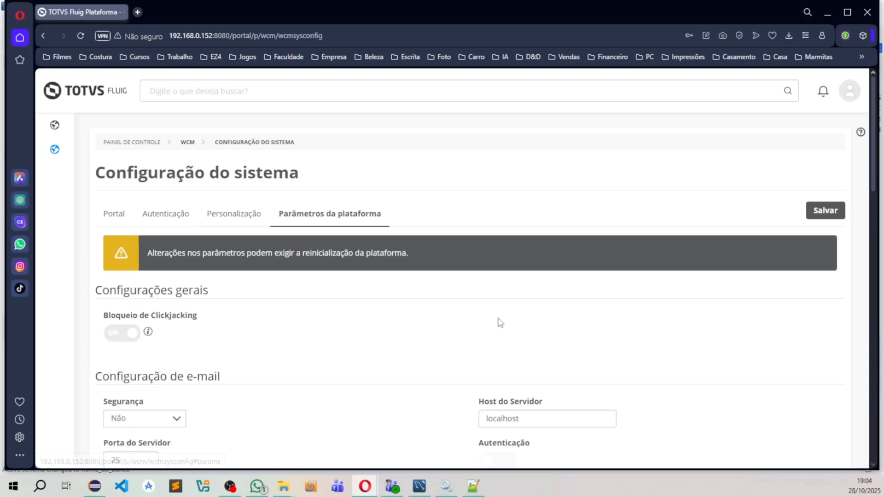
{"action": "scroll", "coordinate": [497, 318], "scroll_direction": "down", "scroll_amount": 3}
{"action": "scroll", "coordinate": [457, 304], "scroll_direction": "up", "scroll_amount": 4}
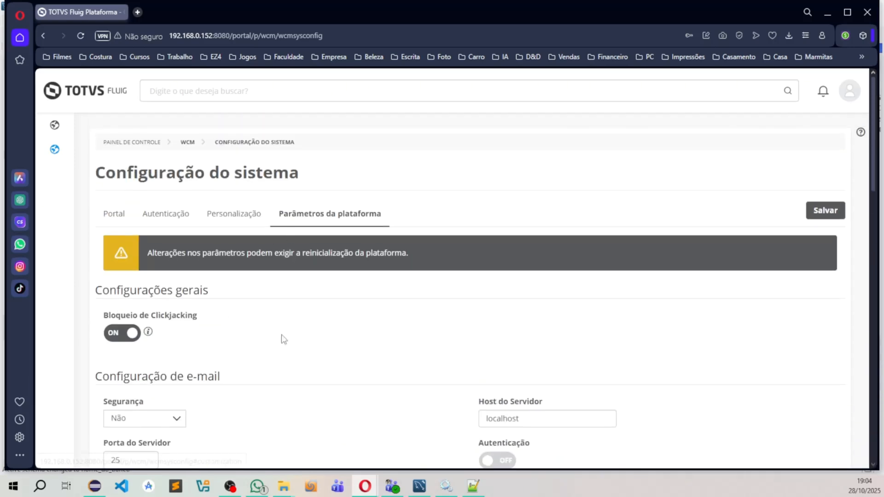
Step: Examine the e-mail, OpenOffice, license server and Realtime settings in Parâmetros da plataforma
{"action": "scroll", "coordinate": [435, 398], "scroll_direction": "down", "scroll_amount": 8}
{"action": "scroll", "coordinate": [436, 398], "scroll_direction": "up", "scroll_amount": 3}
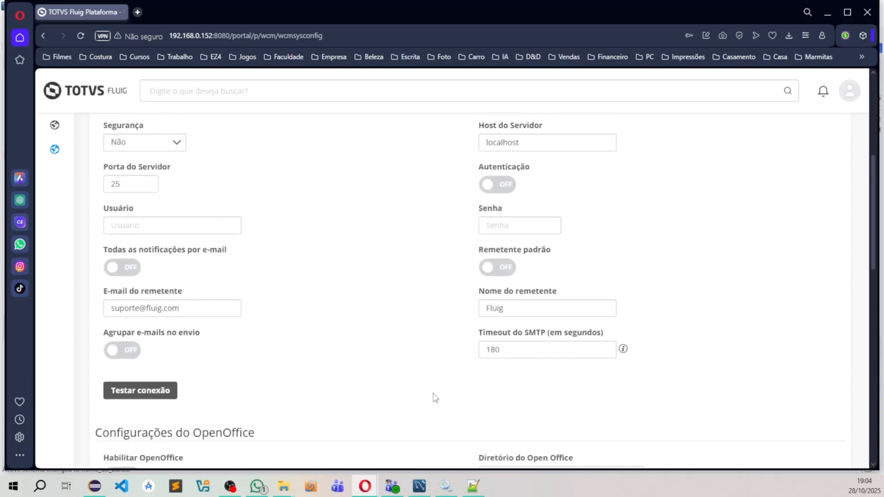
{"action": "scroll", "coordinate": [435, 397], "scroll_direction": "down", "scroll_amount": 8}
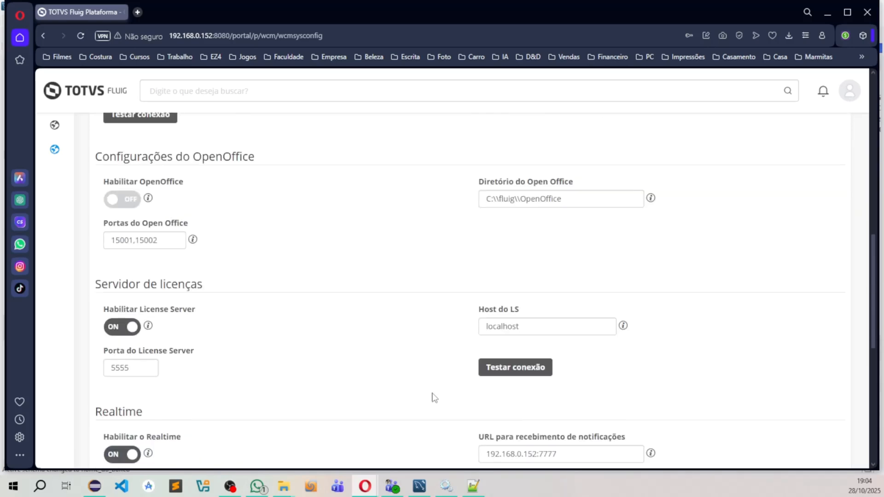
{"action": "left_click_drag", "start_coordinate": [524, 216], "coordinate": [316, 290]}
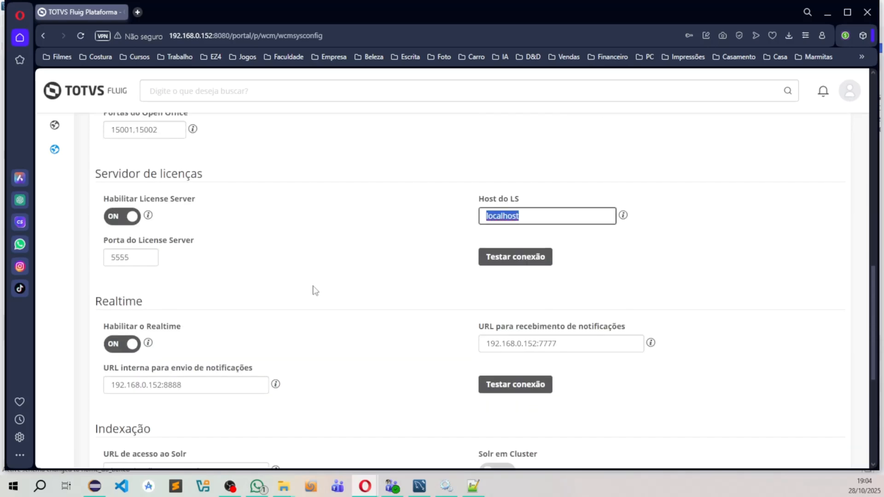
{"action": "scroll", "coordinate": [354, 305], "scroll_direction": "up", "scroll_amount": 10}
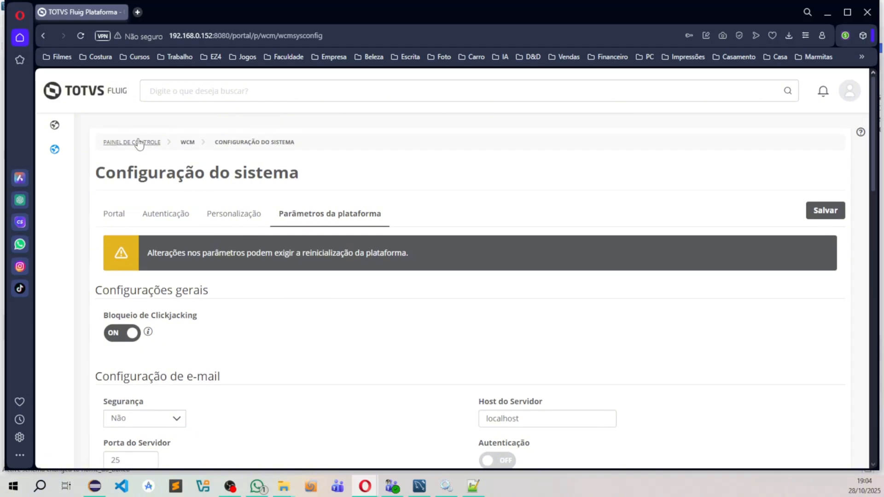
Step: Return to the Painel de Controle and open the WCM Empresas page
{"action": "left_click", "coordinate": [134, 143]}
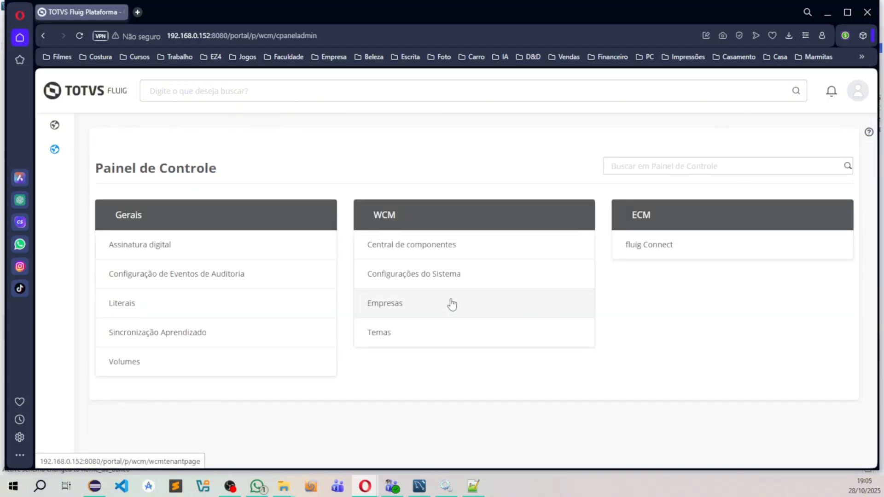
{"action": "left_click", "coordinate": [415, 312]}
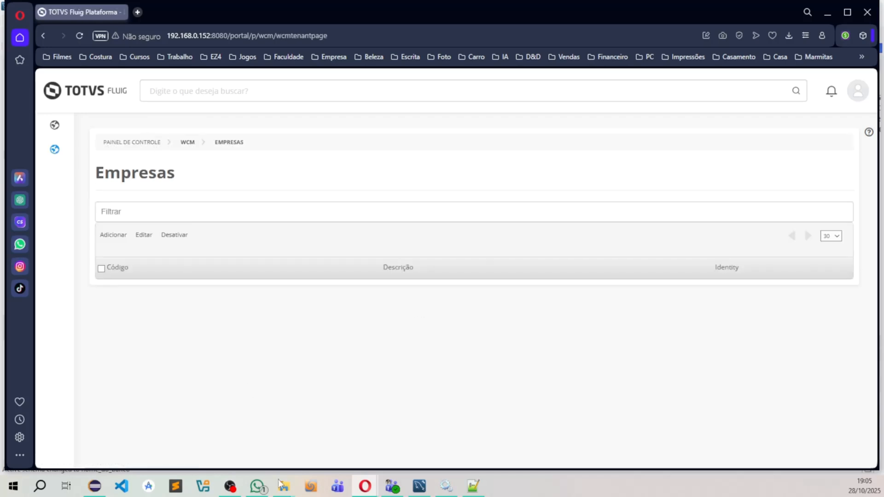
Step: Switch to File Explorer and create a folder named fluig_volume at the root of Disco Local (C:)
{"action": "mouse_move", "coordinate": [281, 485]}
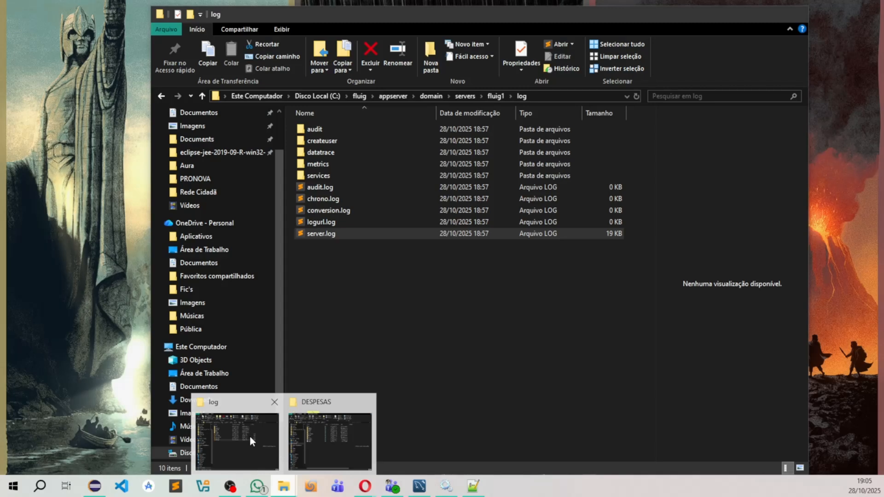
{"action": "left_click", "coordinate": [249, 435]}
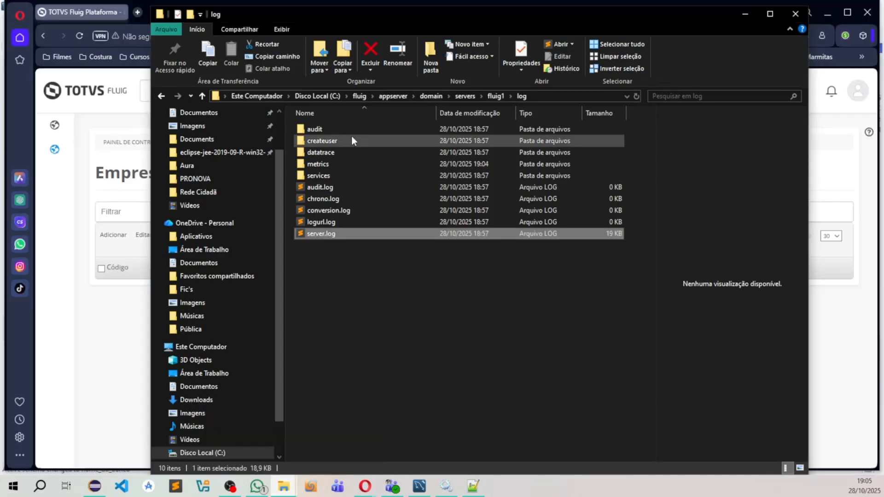
{"action": "left_click", "coordinate": [317, 96]}
{"action": "right_click", "coordinate": [290, 356]}
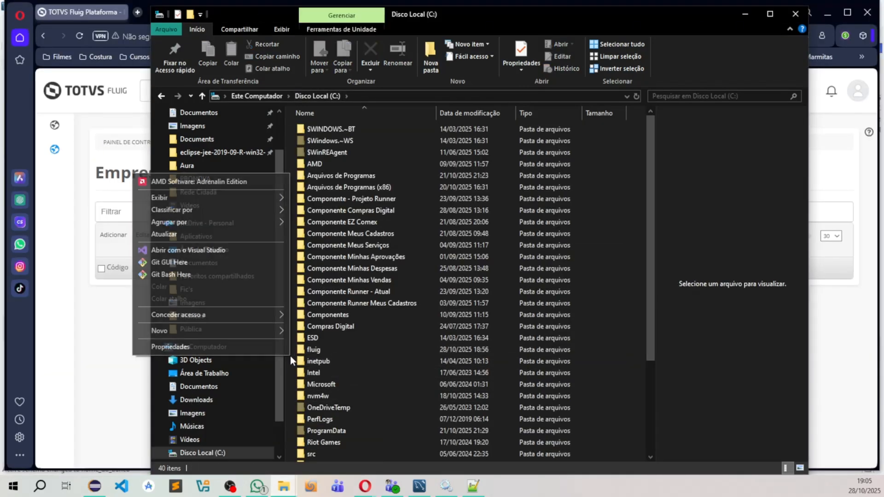
{"action": "mouse_move", "coordinate": [272, 330]}
{"action": "left_click", "coordinate": [315, 332]}
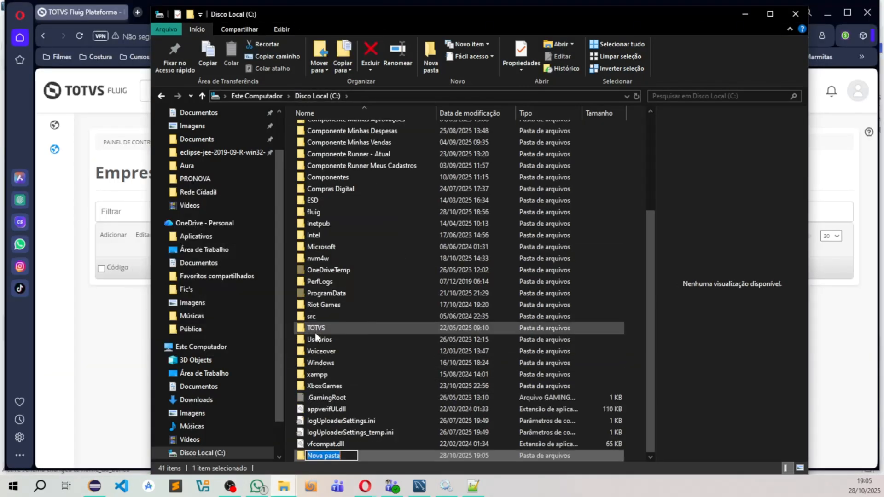
{"action": "type", "text": "fluig_vol"}
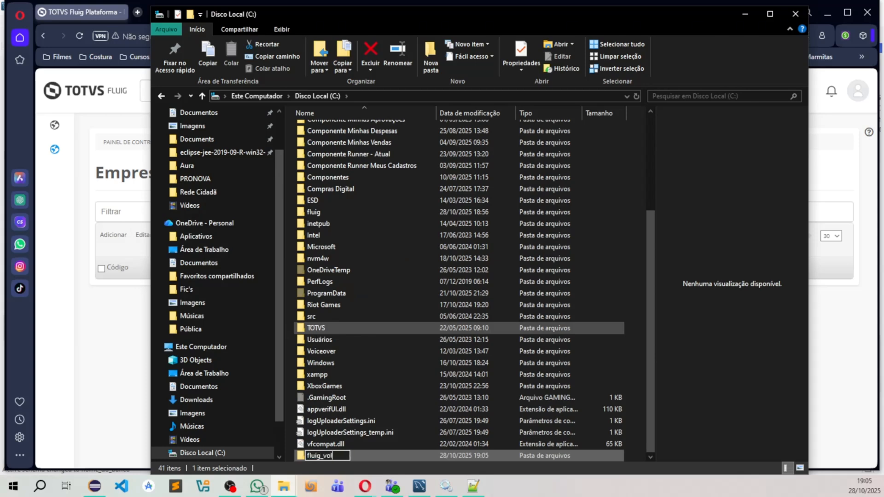
{"action": "type", "text": "ume"}
{"action": "key", "text": "Return"}
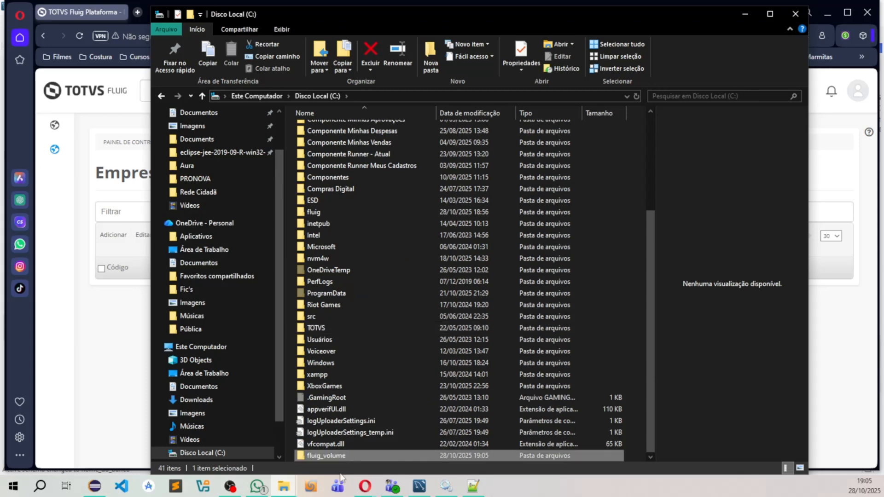
Step: Back in Fluig, add a company with Identificador 1 and Código 1, a person's full name as Descrição, and its CNPJ
{"action": "left_click", "coordinate": [134, 324]}
{"action": "left_click", "coordinate": [114, 235]}
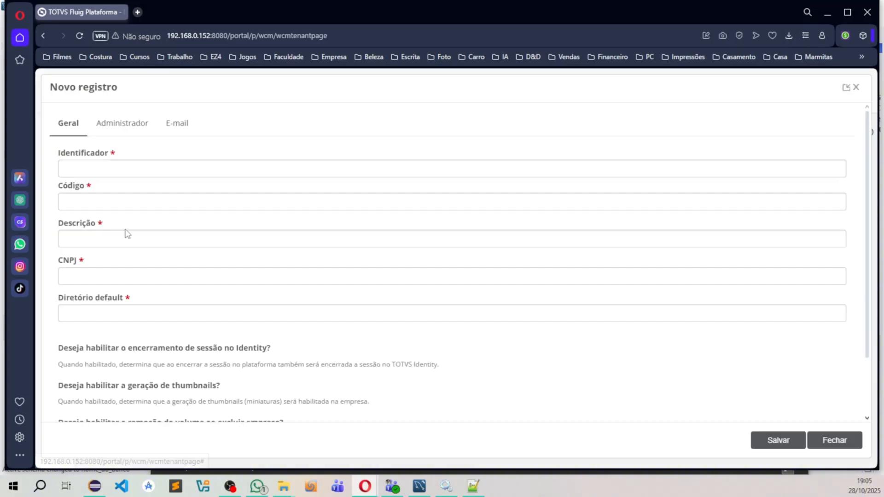
{"action": "left_click", "coordinate": [128, 168]}
{"action": "left_click", "coordinate": [126, 200]}
{"action": "left_click", "coordinate": [75, 206]}
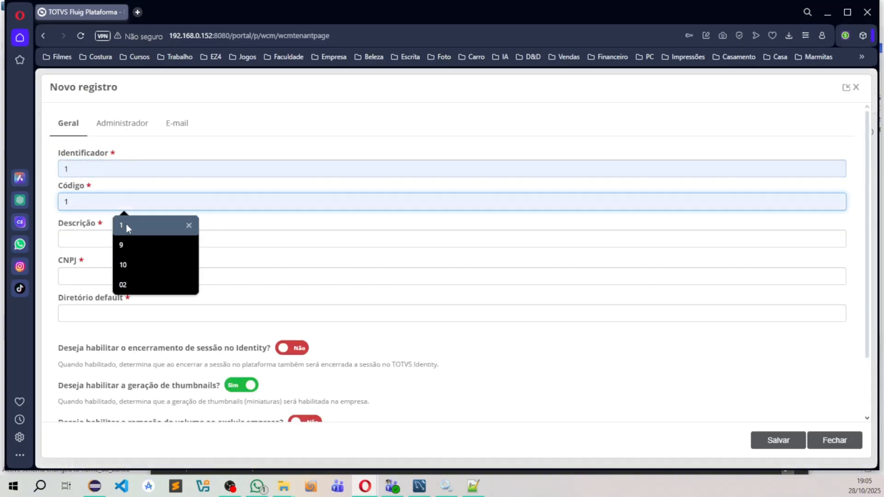
{"action": "left_click", "coordinate": [126, 225]}
{"action": "left_click", "coordinate": [85, 243]}
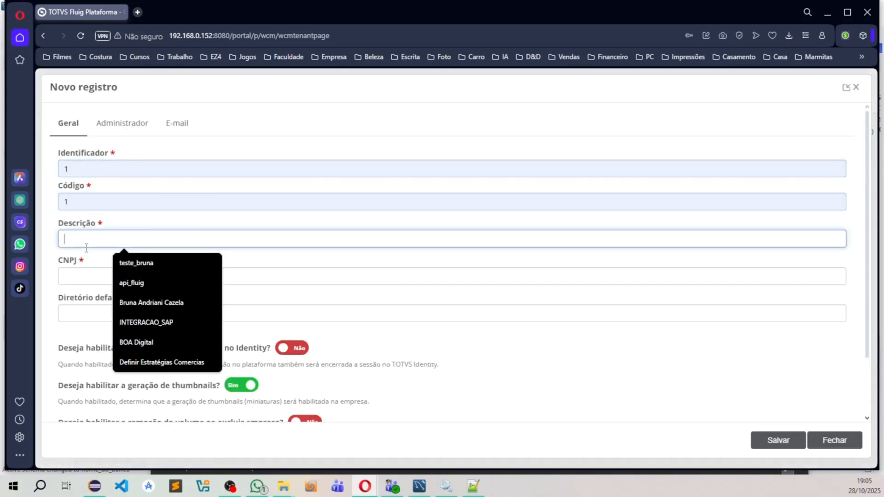
{"action": "left_click", "coordinate": [150, 302]}
{"action": "left_click", "coordinate": [119, 279]}
{"action": "left_click", "coordinate": [126, 302]}
Step: Set the company's Diretório default to C:/fluig_volume/emp_01 and open its Administrador section
{"action": "left_click", "coordinate": [115, 317]}
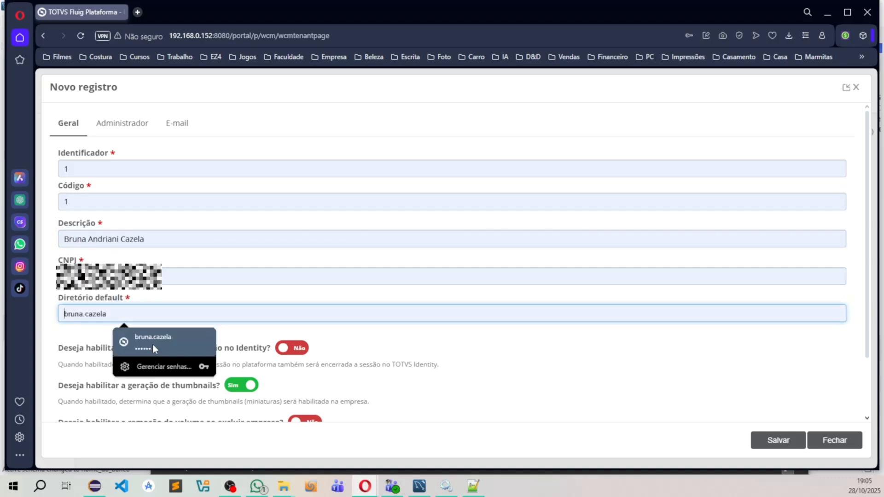
{"action": "type", "text": "C:/fluig_volume/emp_01"}
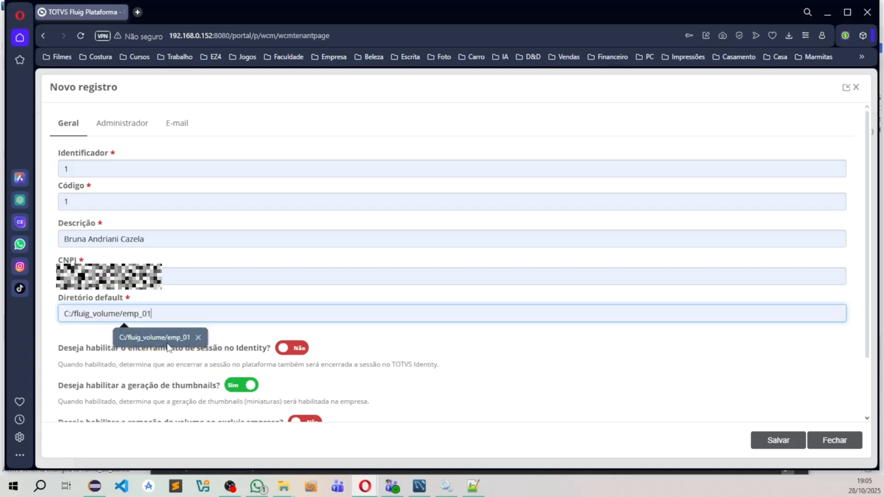
{"action": "left_click", "coordinate": [169, 348]}
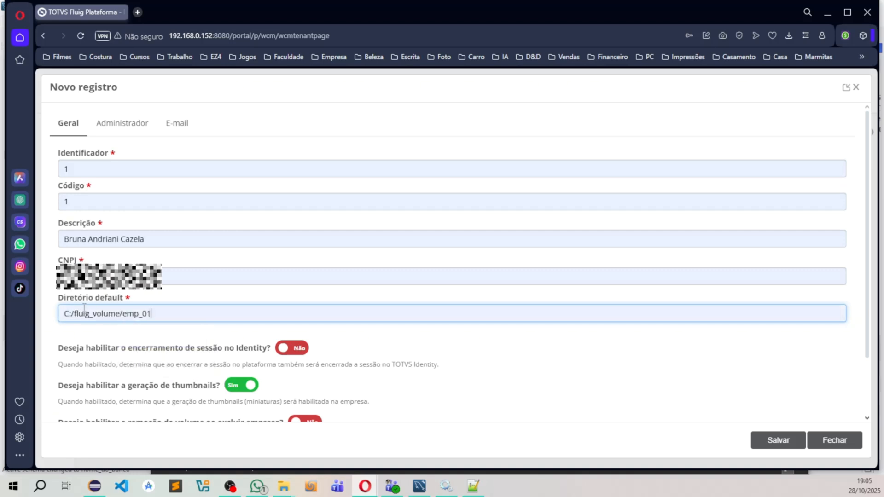
{"action": "left_click_drag", "start_coordinate": [74, 314], "coordinate": [107, 316]}
{"action": "left_click", "coordinate": [147, 314]}
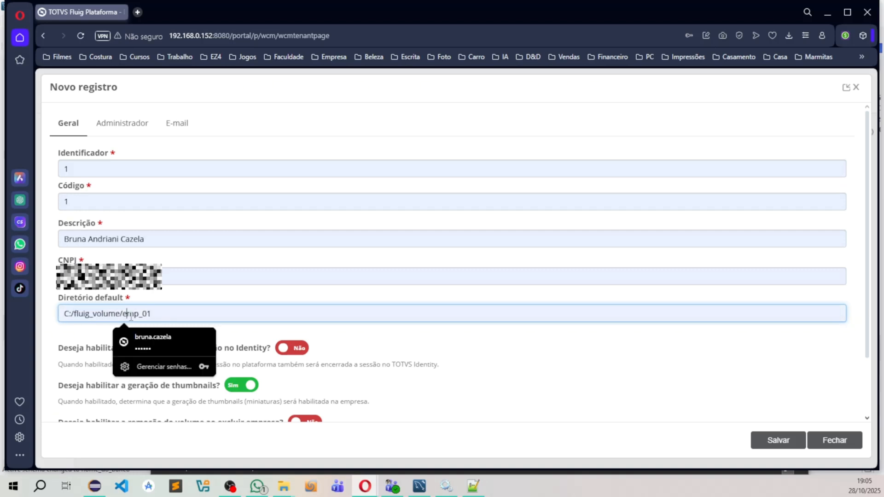
{"action": "scroll", "coordinate": [187, 318], "scroll_direction": "down", "scroll_amount": 1}
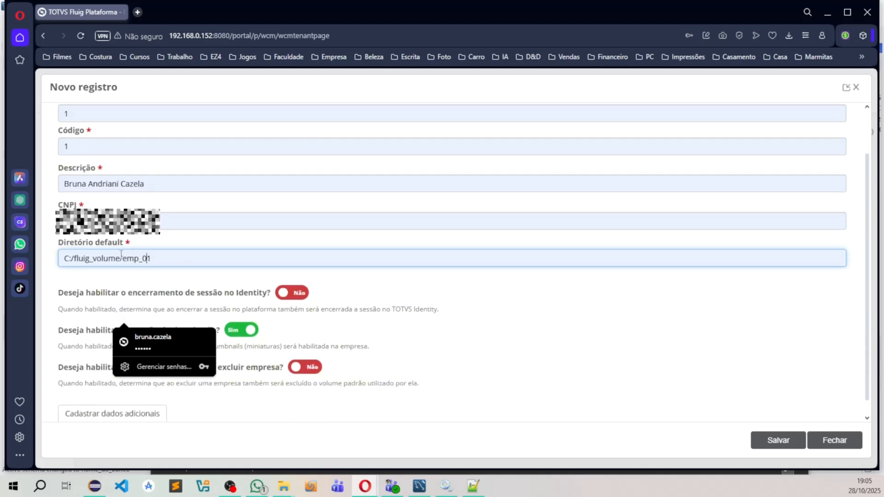
{"action": "left_click_drag", "start_coordinate": [128, 258], "coordinate": [180, 260]}
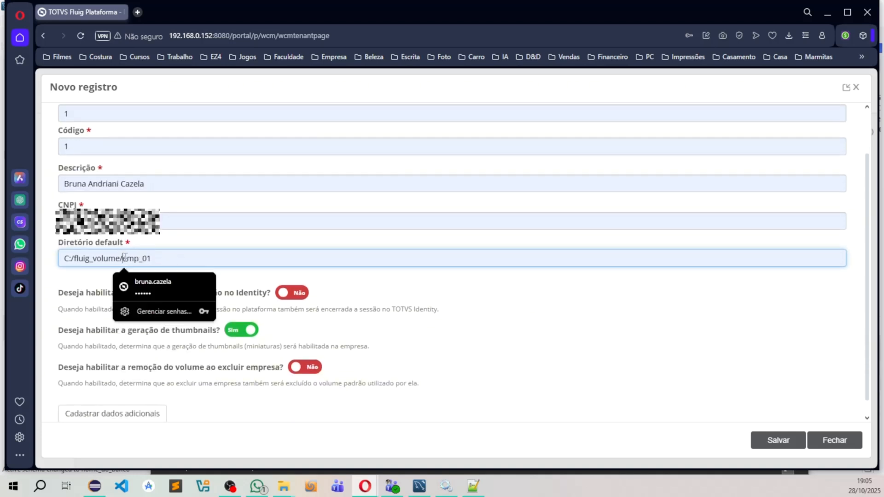
{"action": "left_click_drag", "start_coordinate": [123, 259], "coordinate": [159, 259]}
{"action": "left_click", "coordinate": [125, 380]}
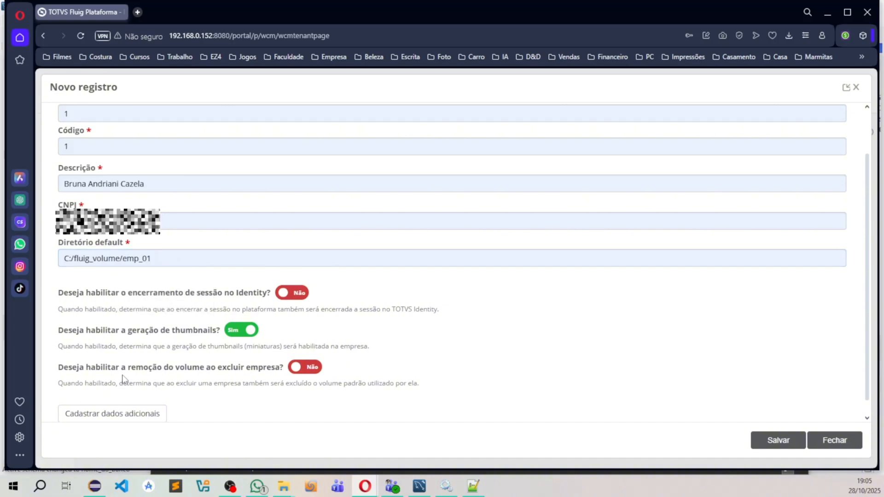
{"action": "scroll", "coordinate": [119, 276], "scroll_direction": "up", "scroll_amount": 1}
{"action": "left_click", "coordinate": [114, 136]}
{"action": "left_click", "coordinate": [139, 168]}
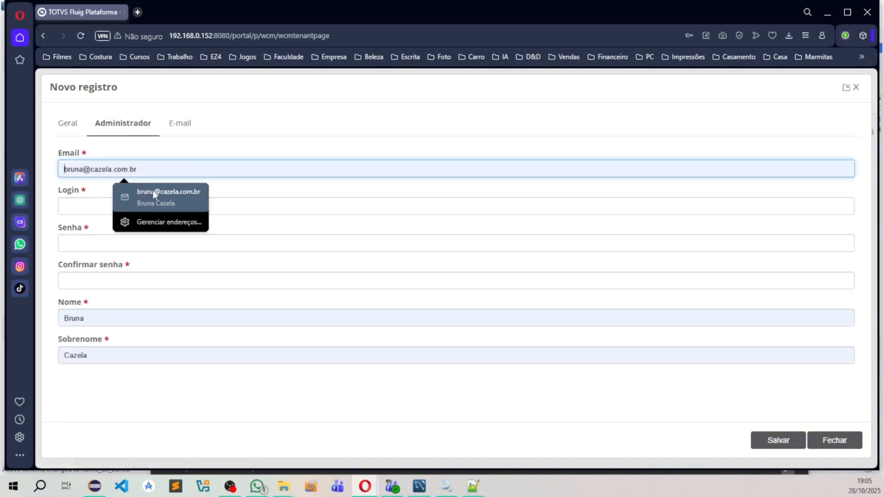
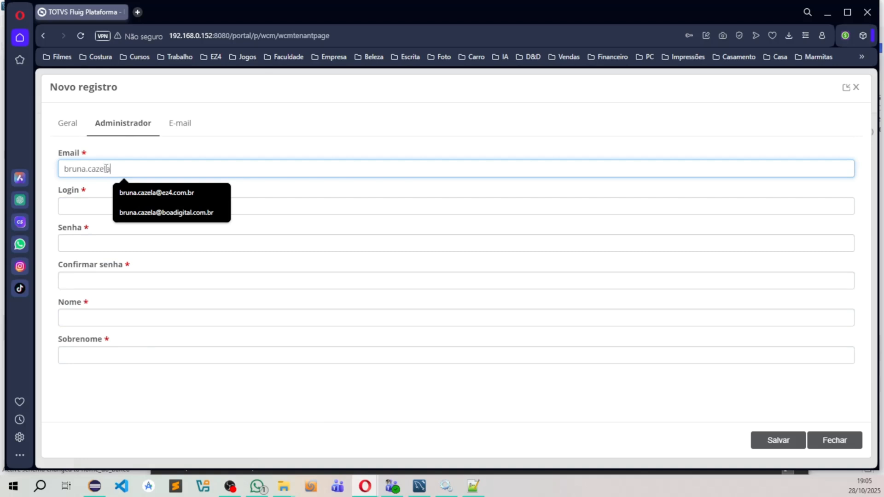
{"action": "key", "text": "Tab"}
{"action": "type", "text": "1"}
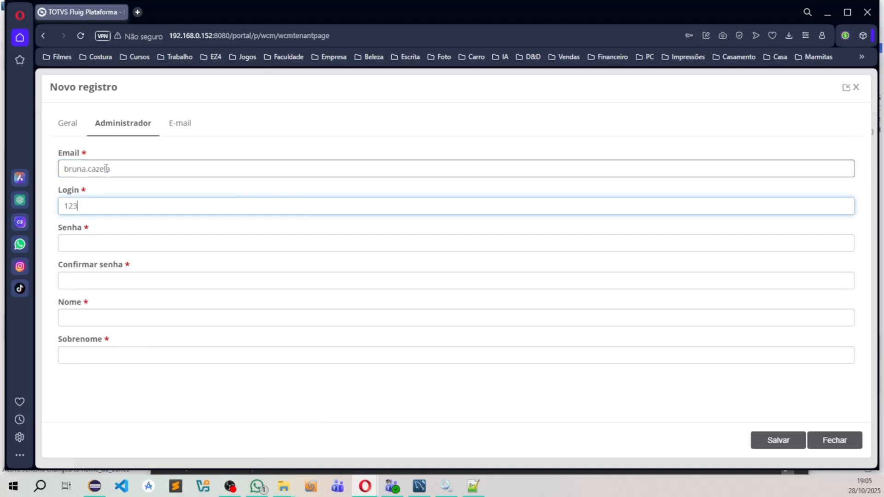
{"action": "key", "text": "Tab"}
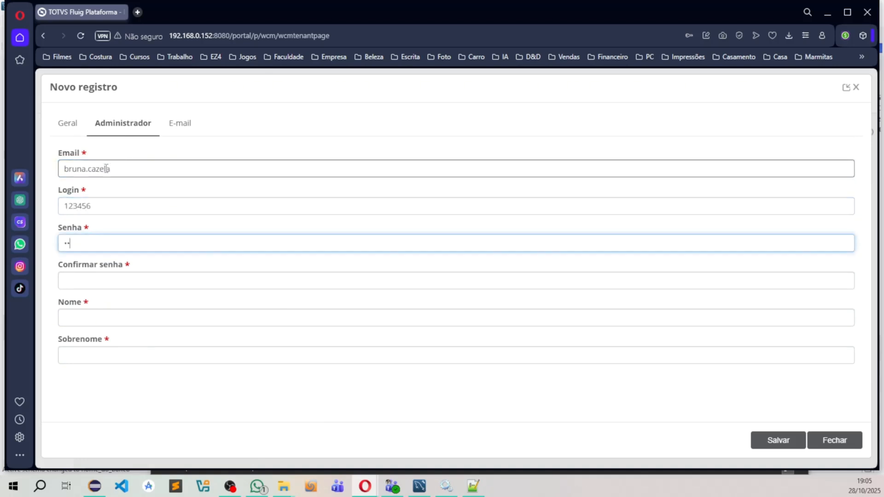
{"action": "key", "text": "shift+Tab"}
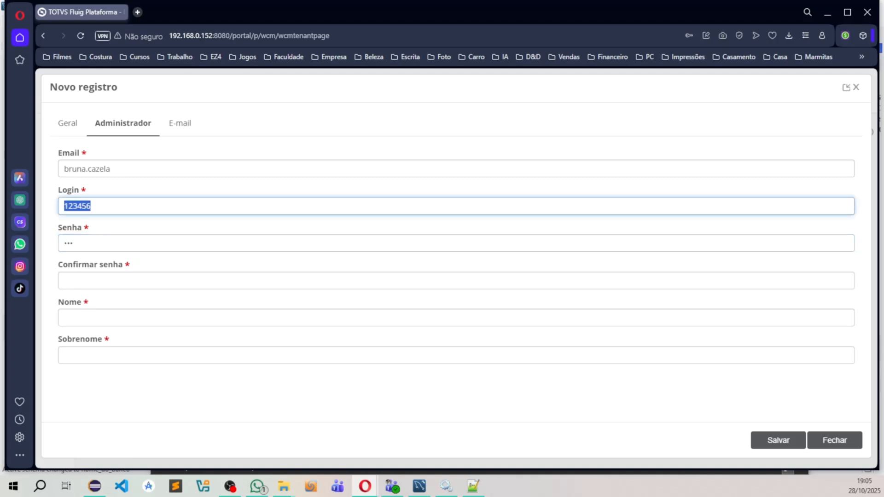
Step: Fill in the company administrator's e-mail address and login
{"action": "left_click", "coordinate": [130, 170]}
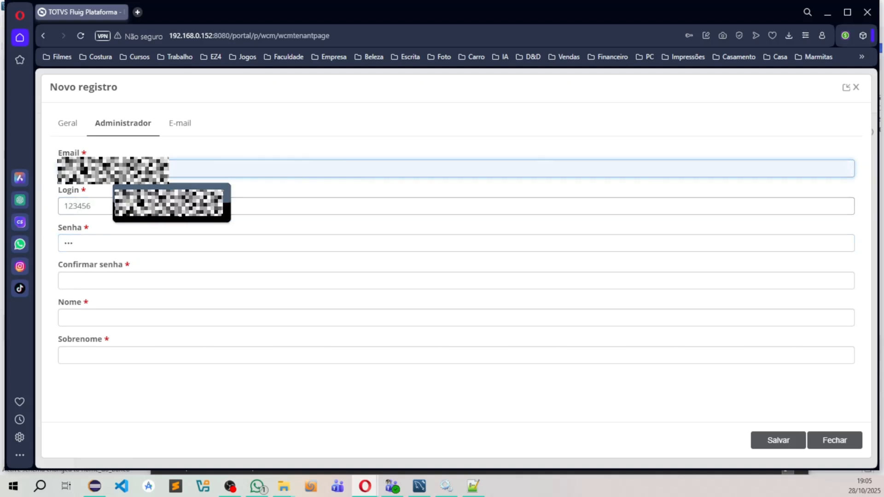
{"action": "left_click", "coordinate": [143, 212]}
{"action": "key", "text": "Tab"}
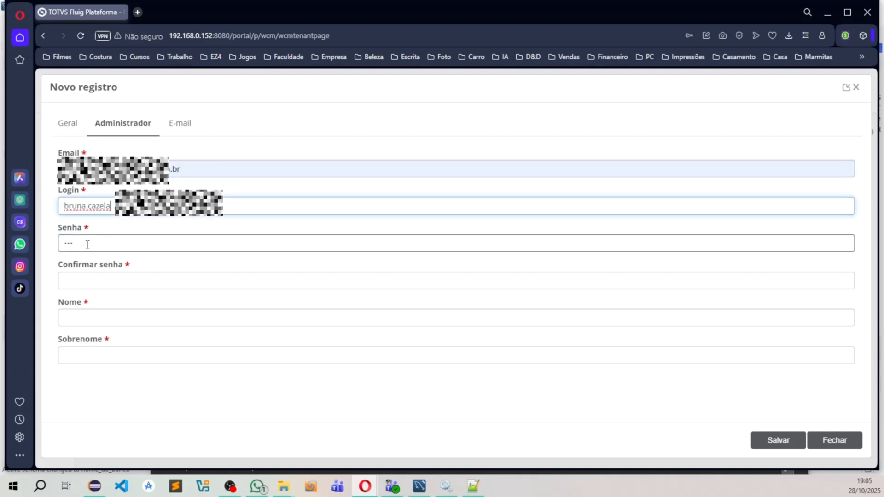
Step: Enter the administrator's password in Senha and Confirmar senha, and fill in the first name and surname
{"action": "left_click_drag", "start_coordinate": [87, 243], "coordinate": [17, 240]}
{"action": "type", "text": "123456"}
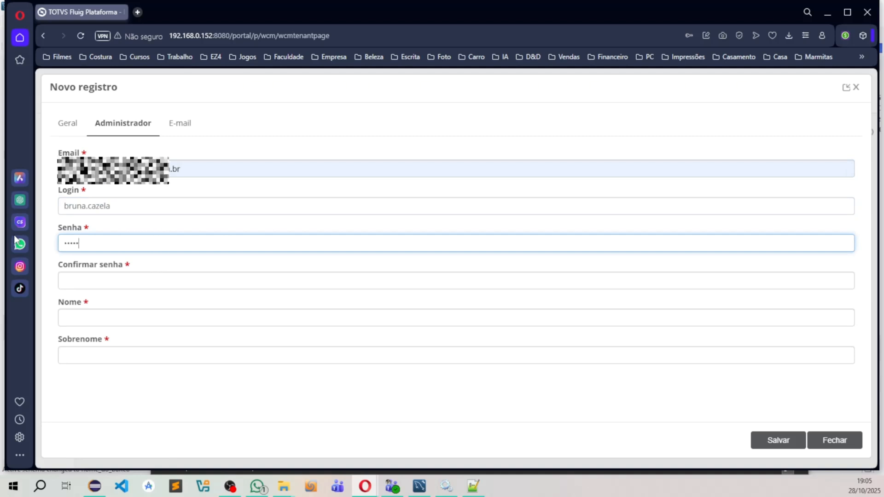
{"action": "key", "text": "Tab"}
{"action": "type", "text": "123"}
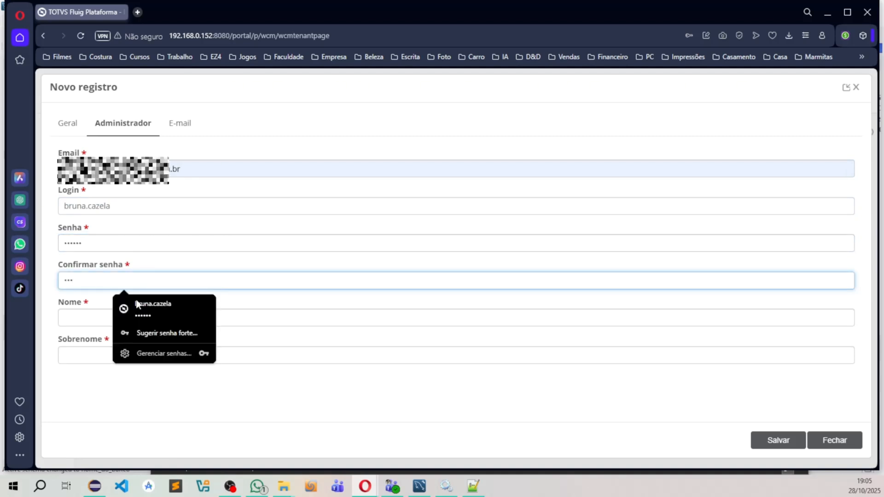
{"action": "left_click_drag", "start_coordinate": [87, 296], "coordinate": [19, 292]}
{"action": "left_click_drag", "start_coordinate": [172, 279], "coordinate": [59, 280]}
{"action": "type", "text": "123456"}
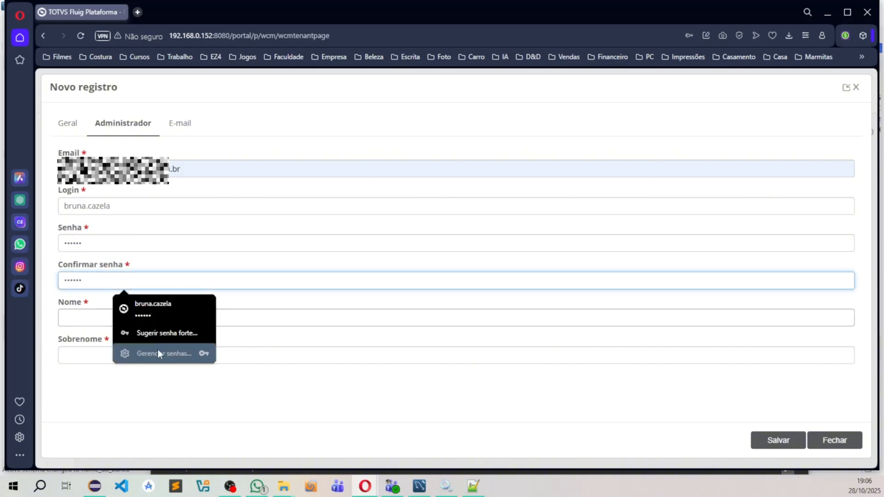
{"action": "left_click", "coordinate": [86, 323]}
{"action": "left_click", "coordinate": [137, 343]}
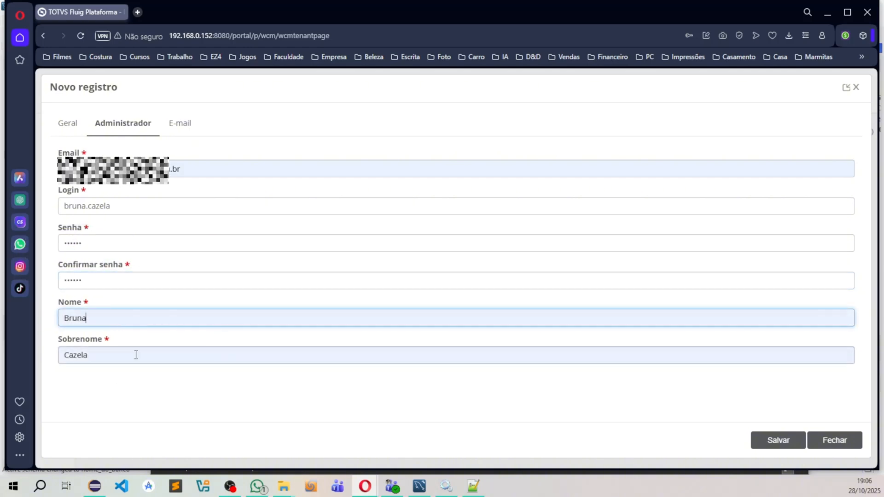
Step: Review the E-mail and Geral sections of the new company record and save it
{"action": "left_click", "coordinate": [166, 123]}
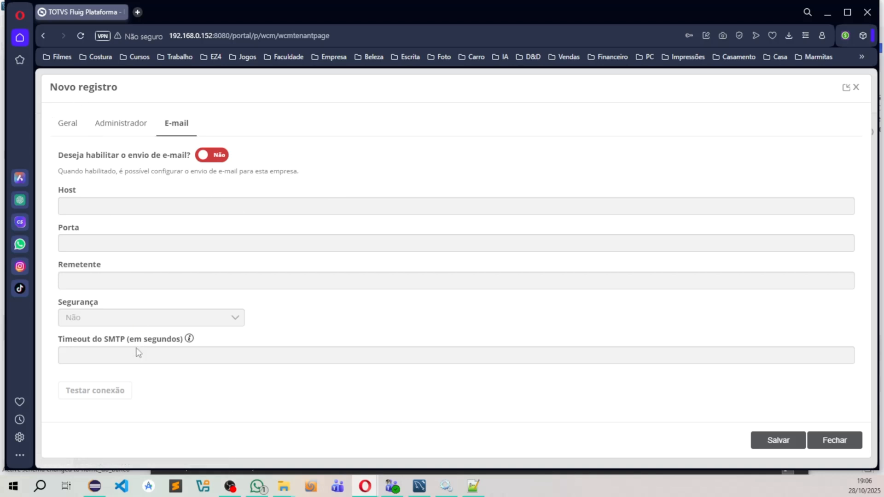
{"action": "left_click", "coordinate": [70, 123]}
{"action": "scroll", "coordinate": [344, 269], "scroll_direction": "down", "scroll_amount": 3}
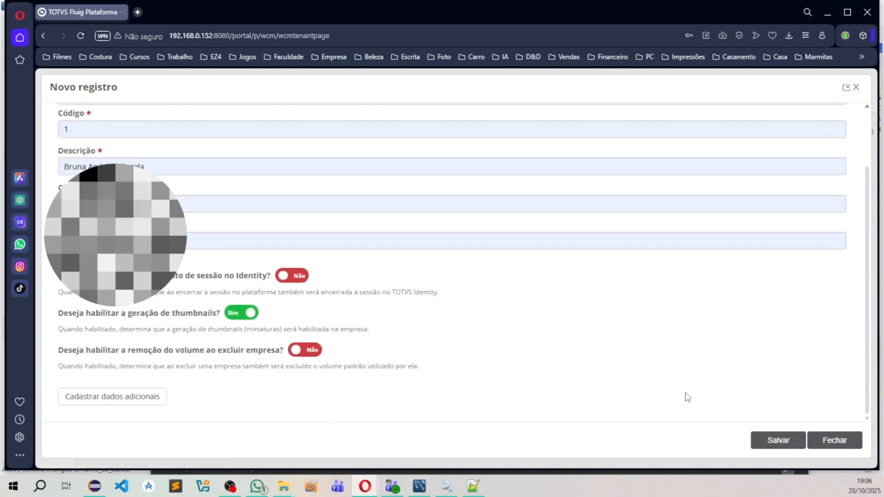
{"action": "left_click", "coordinate": [783, 439]}
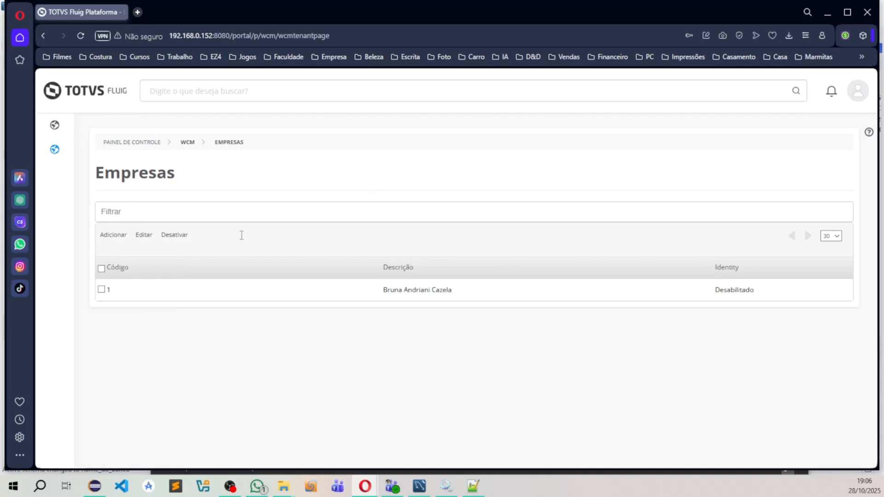
Step: Sign out of the Admin WCM account and try to sign in with the company administrator's saved login and password
{"action": "left_click", "coordinate": [867, 87]}
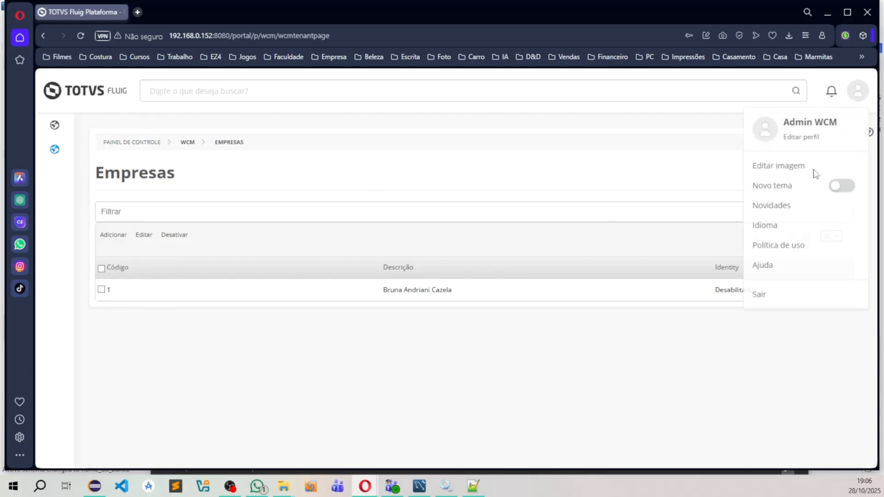
{"action": "left_click", "coordinate": [768, 291]}
{"action": "left_click", "coordinate": [413, 214]}
{"action": "left_click", "coordinate": [465, 242]}
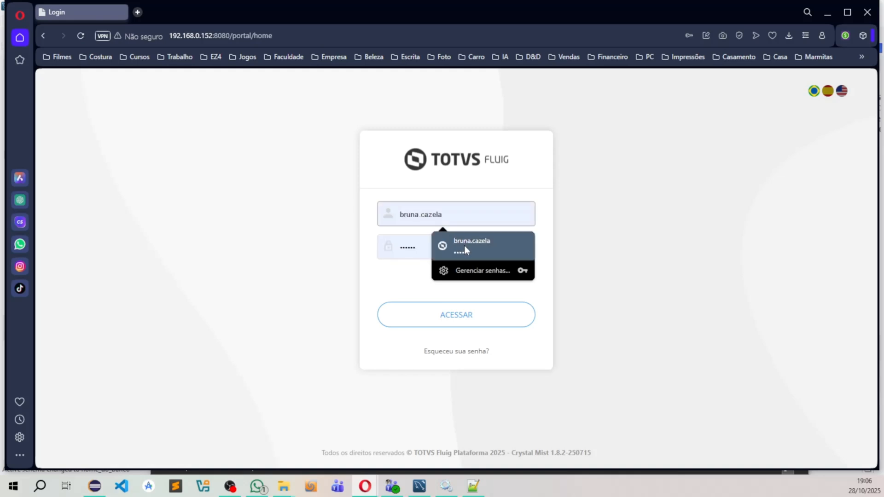
{"action": "left_click", "coordinate": [488, 313]}
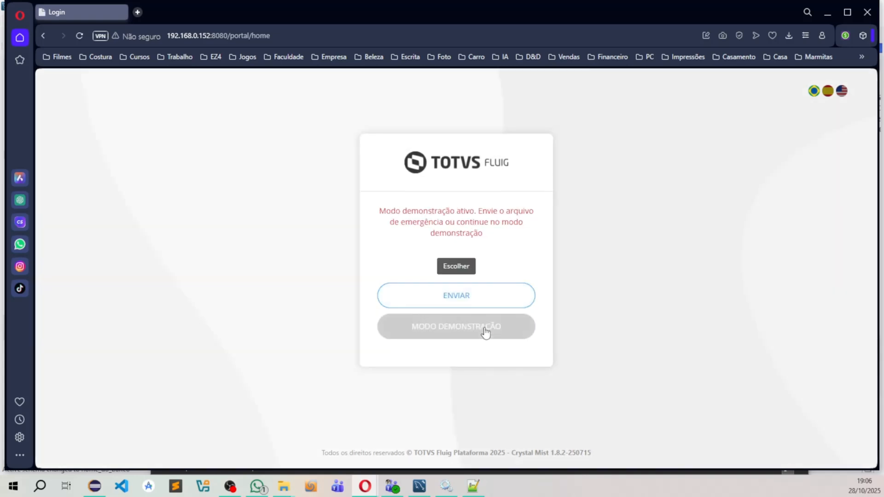
{"action": "left_click", "coordinate": [484, 334]}
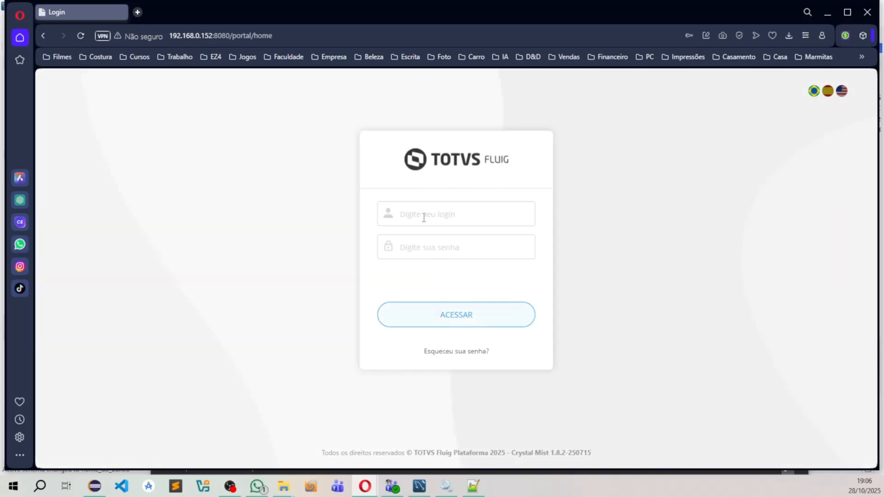
Step: Fill in the company administrator's saved login and password again on the blank sign-in form and submit it
{"action": "left_click", "coordinate": [423, 217]}
{"action": "left_click", "coordinate": [474, 248]}
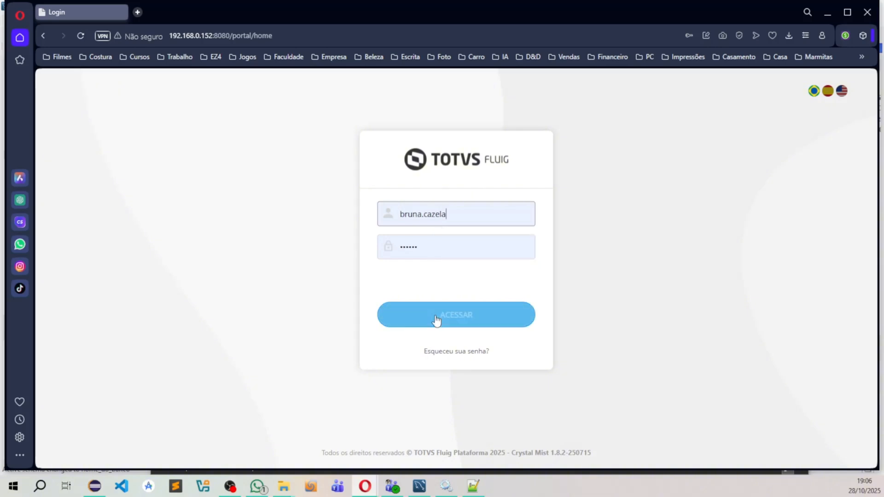
{"action": "left_click", "coordinate": [437, 318]}
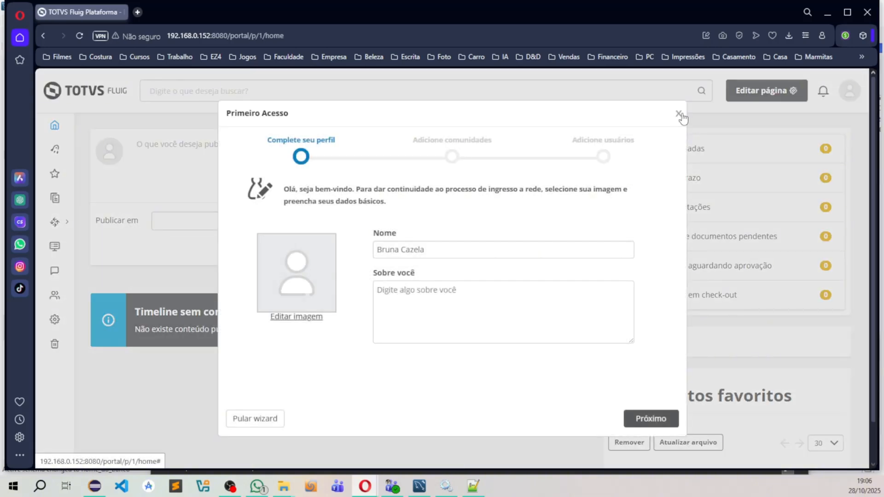
Step: Dismiss the Primeiro Acesso wizard and look over the home page and its main navigation entries
{"action": "left_click", "coordinate": [679, 114]}
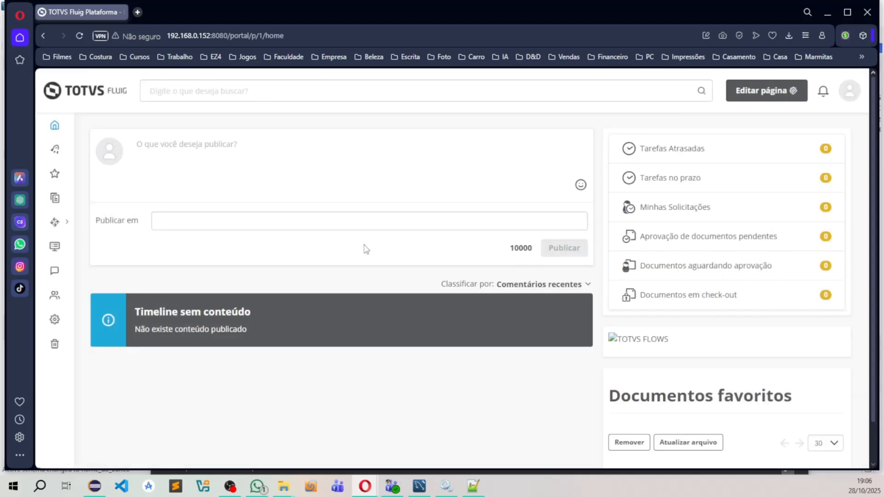
{"action": "scroll", "coordinate": [361, 310], "scroll_direction": "down", "scroll_amount": 1}
{"action": "scroll", "coordinate": [404, 327], "scroll_direction": "up", "scroll_amount": 1}
{"action": "mouse_move", "coordinate": [58, 208]}
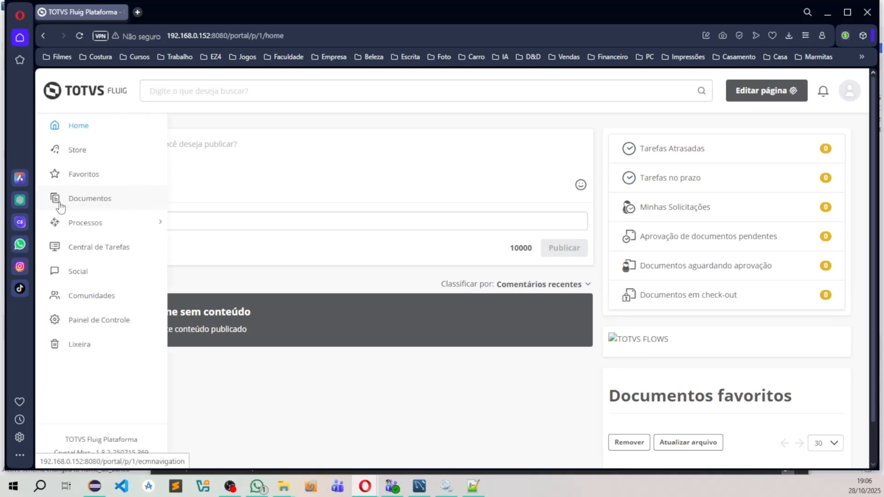